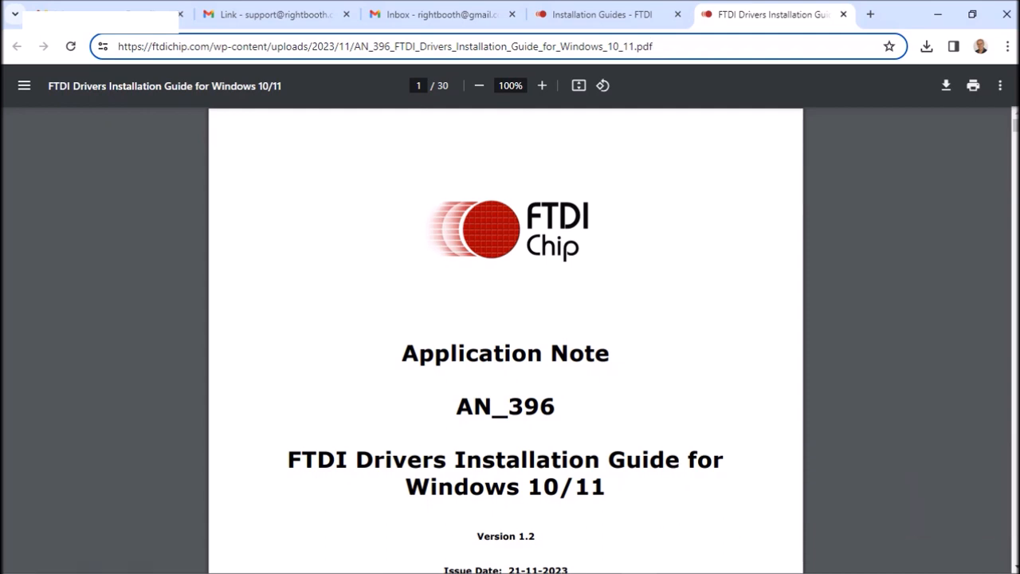
- Inspect the Universal Serial Bus controllers in Device Manager, then return to the FTDI driver guide
{"action": "mouse_move", "coordinate": [221, 553]}
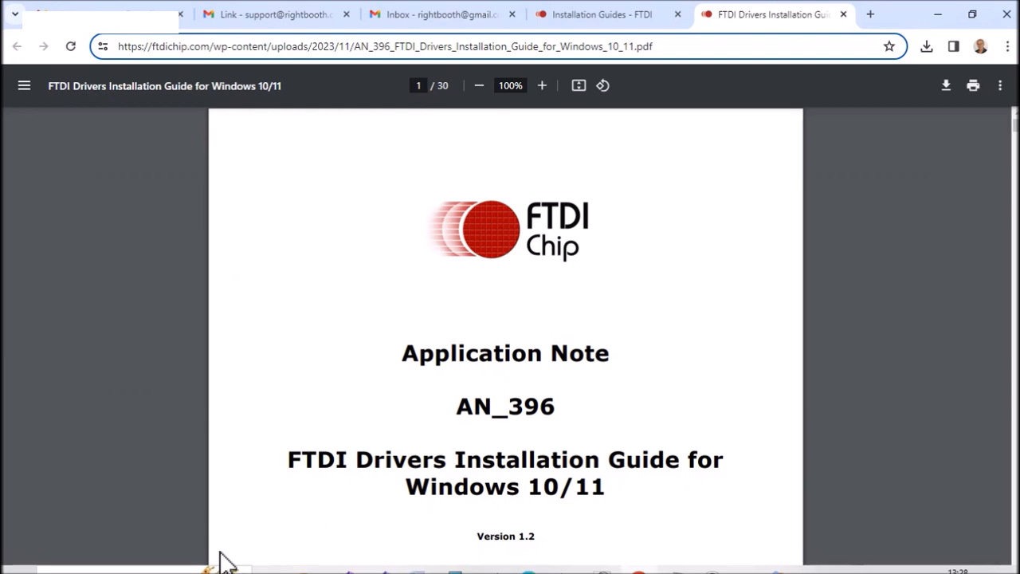
{"action": "left_click", "coordinate": [166, 559]}
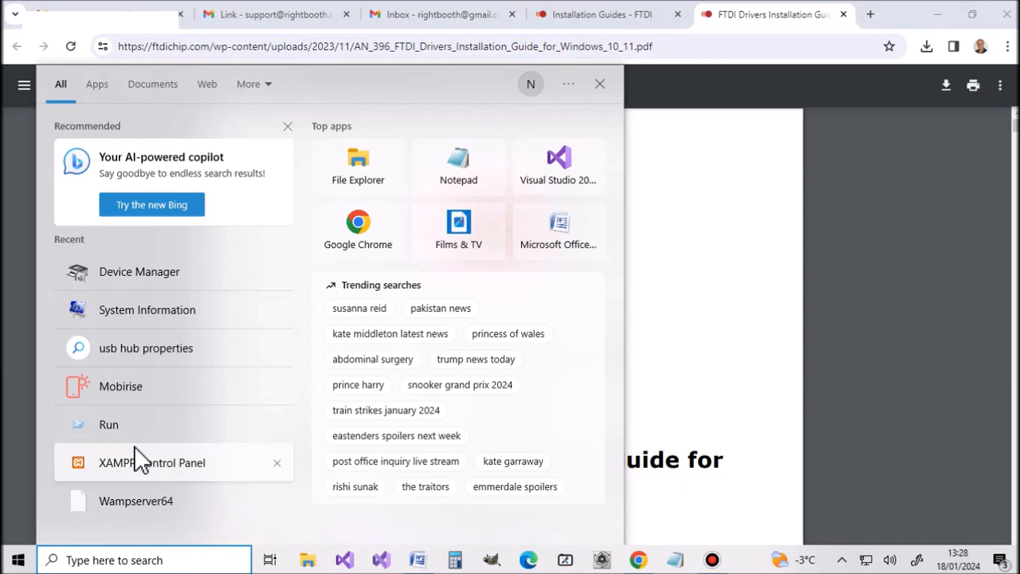
{"action": "left_click", "coordinate": [191, 271]}
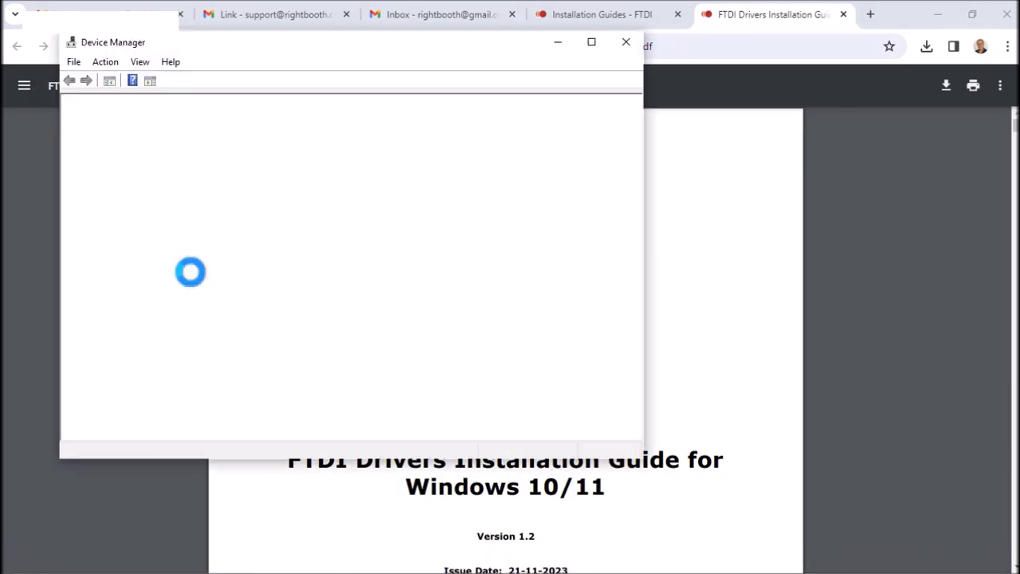
{"action": "scroll", "coordinate": [212, 287], "scroll_direction": "down", "scroll_amount": 2}
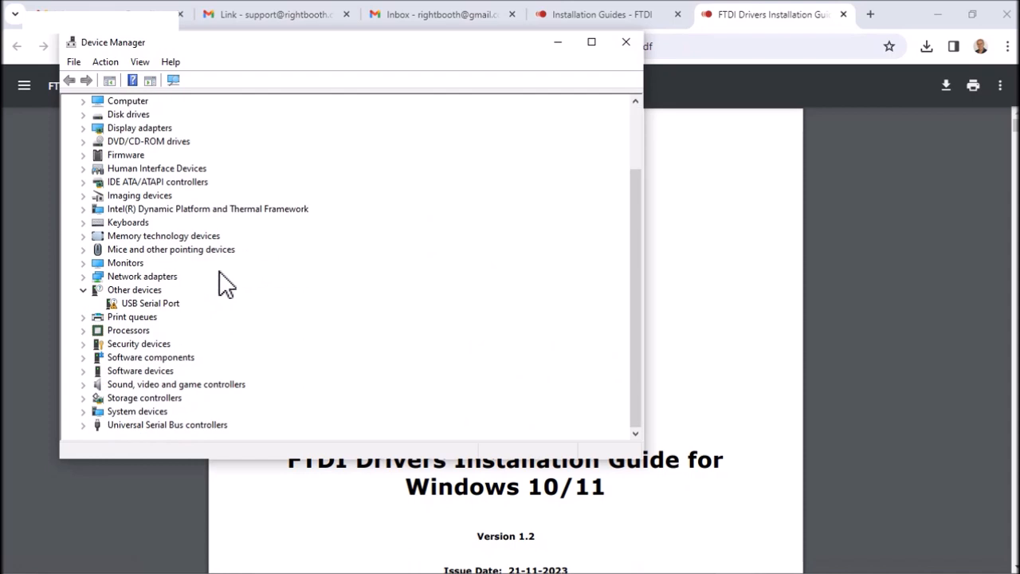
{"action": "left_click", "coordinate": [83, 425]}
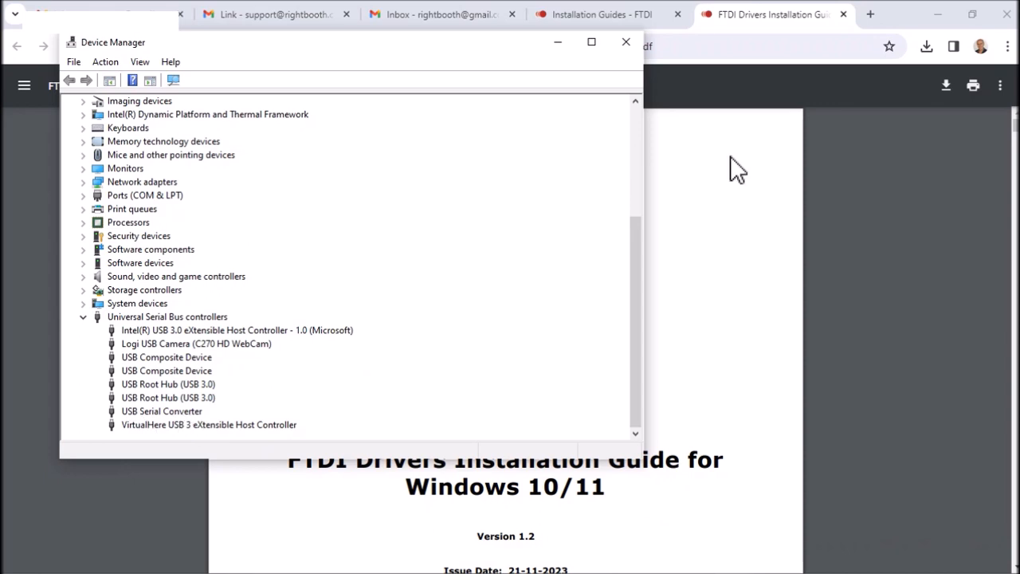
{"action": "left_click", "coordinate": [837, 92]}
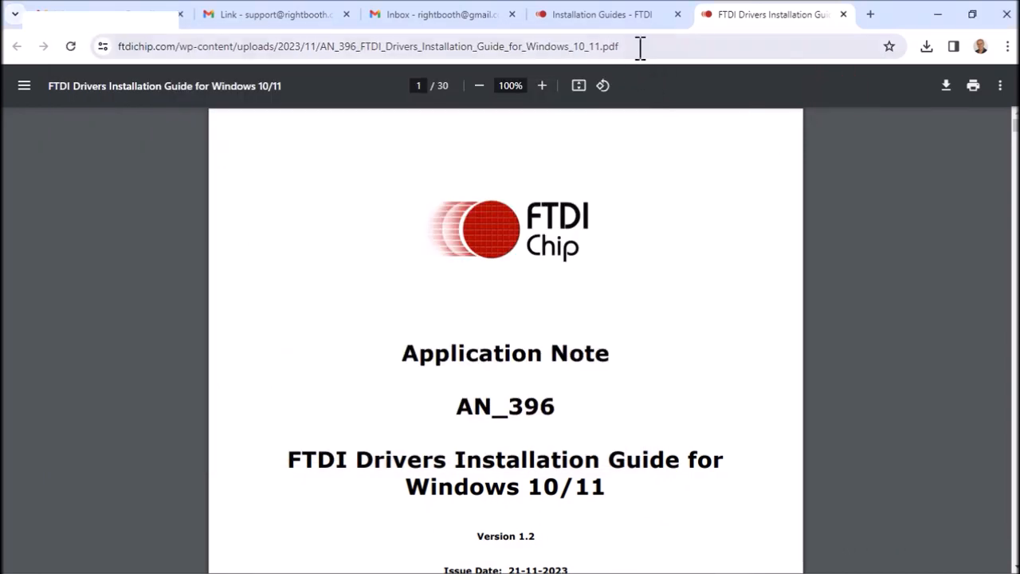
- Read through the FTDI Drivers Installation Guide for Windows 10/11, up to the pre-installation section using the FTDI setup executable
{"action": "left_click", "coordinate": [640, 46]}
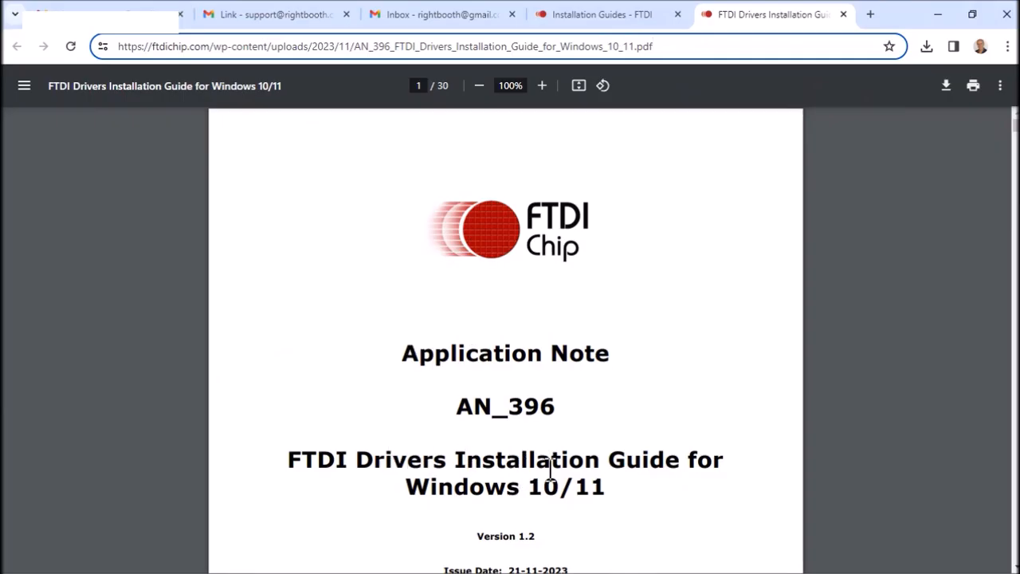
{"action": "scroll", "coordinate": [568, 438], "scroll_direction": "down", "scroll_amount": 7}
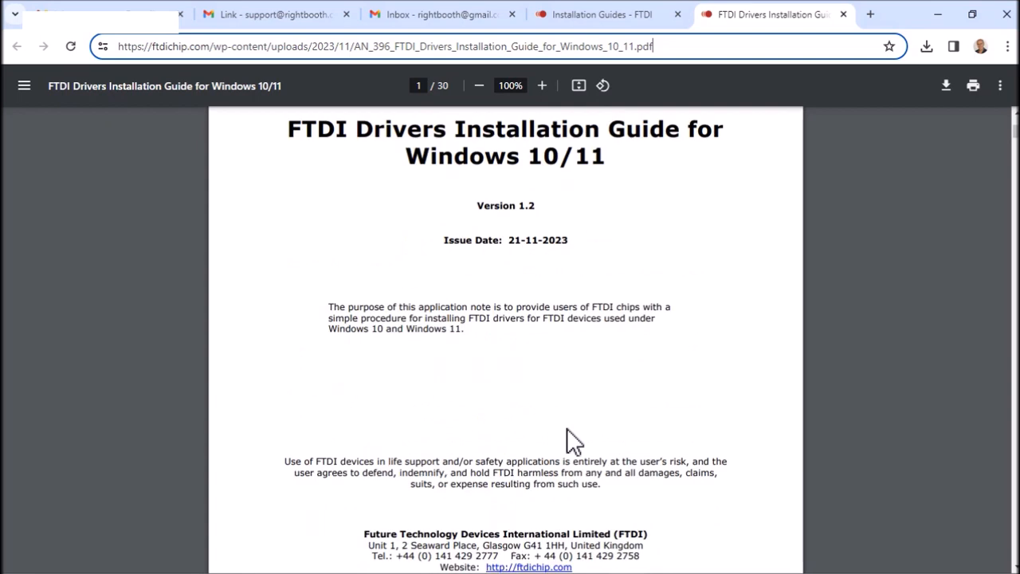
{"action": "scroll", "coordinate": [567, 429], "scroll_direction": "down", "scroll_amount": 13}
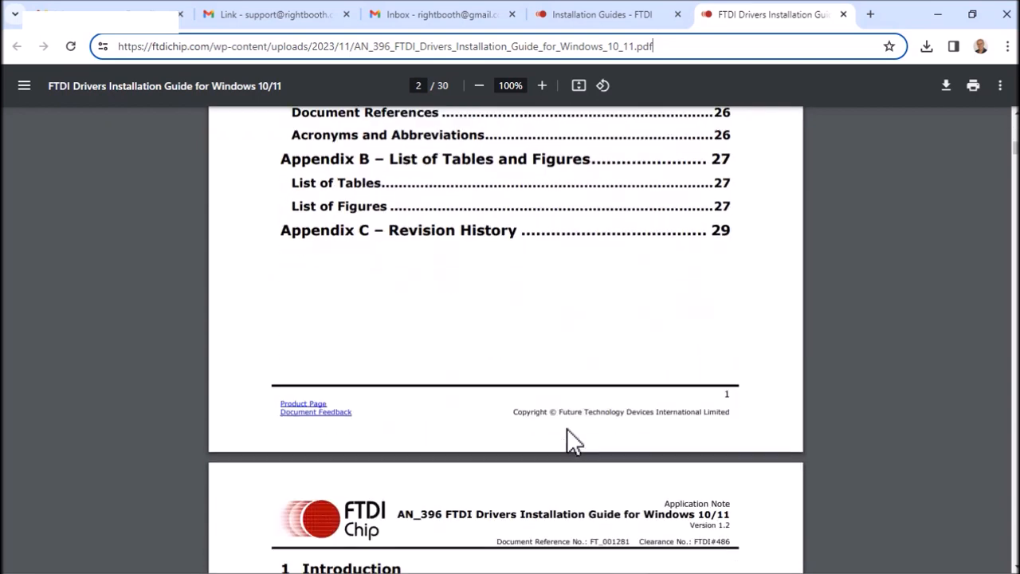
{"action": "scroll", "coordinate": [567, 438], "scroll_direction": "down", "scroll_amount": 7}
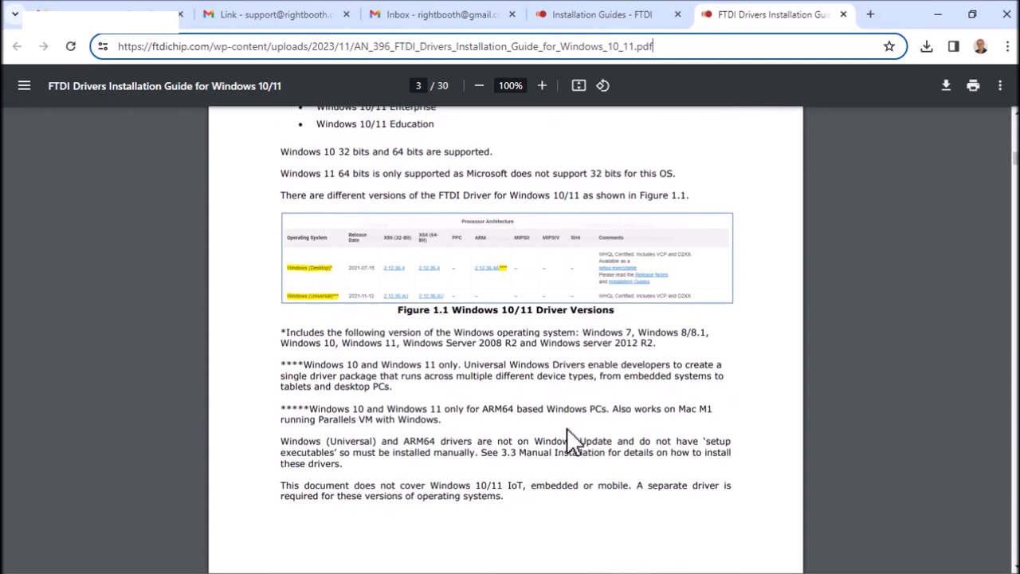
{"action": "scroll", "coordinate": [567, 428], "scroll_direction": "down", "scroll_amount": 9}
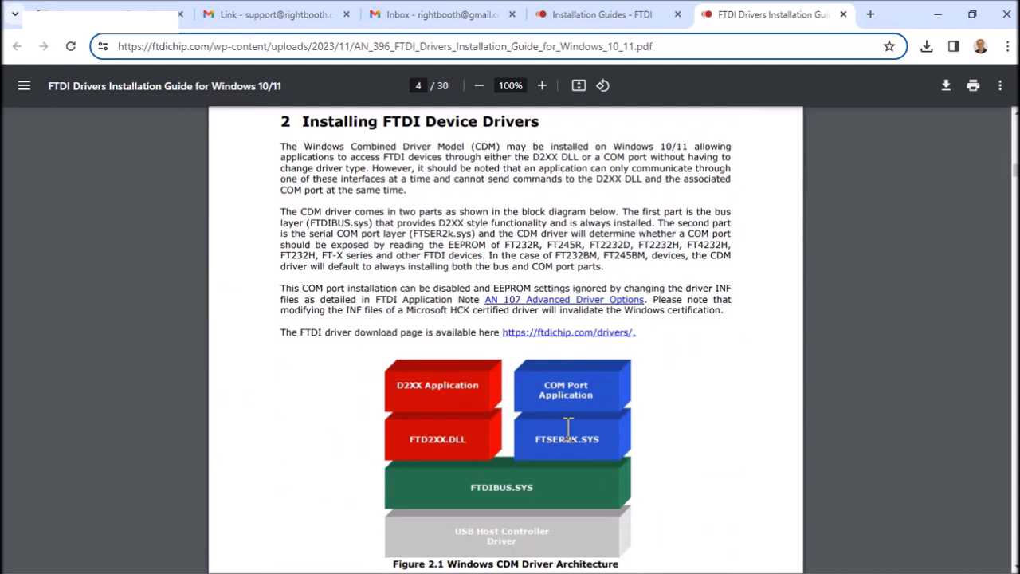
{"action": "scroll", "coordinate": [569, 429], "scroll_direction": "down", "scroll_amount": 15}
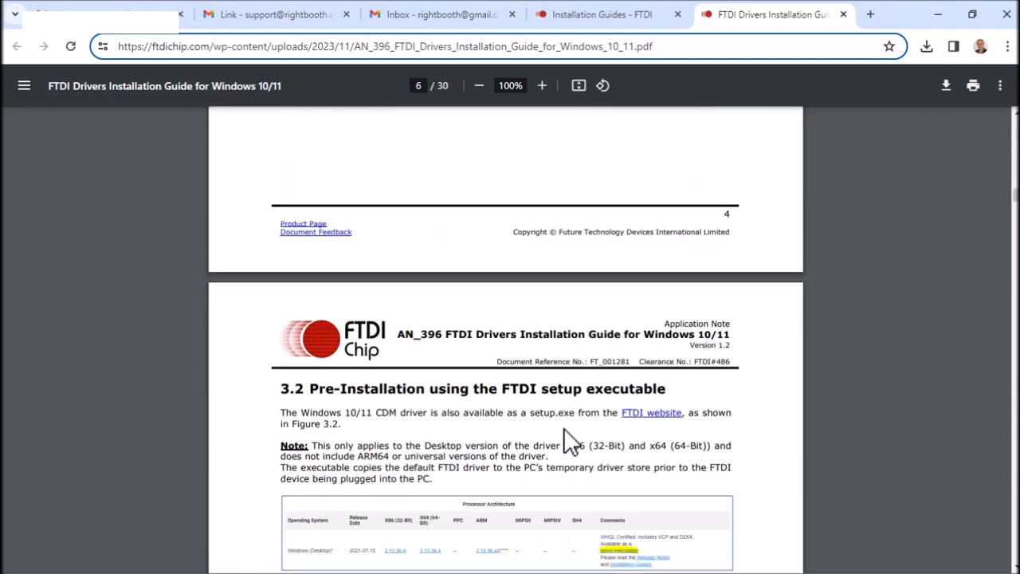
{"action": "scroll", "coordinate": [564, 431], "scroll_direction": "down", "scroll_amount": 6}
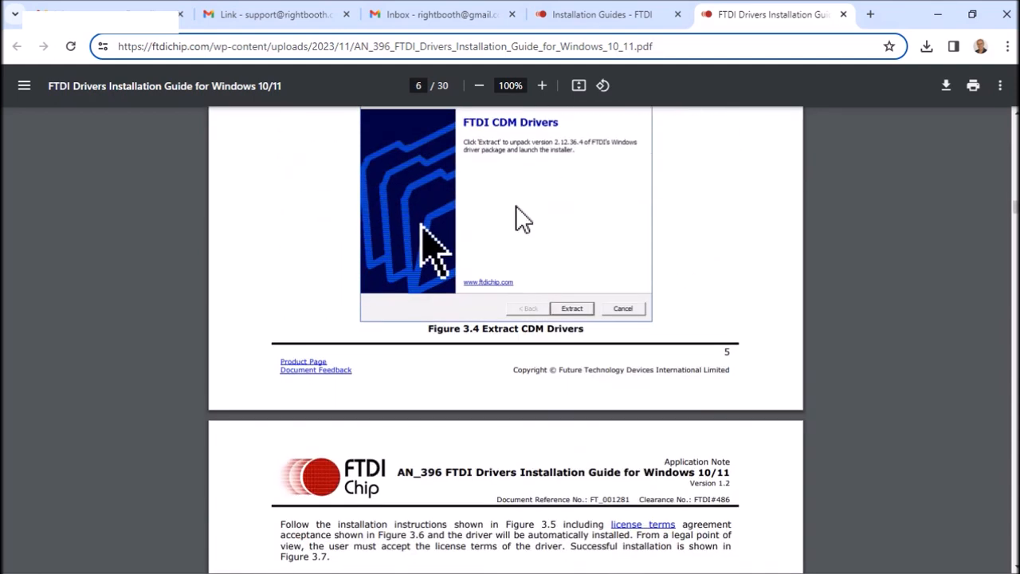
{"action": "scroll", "coordinate": [526, 355], "scroll_direction": "up", "scroll_amount": 5}
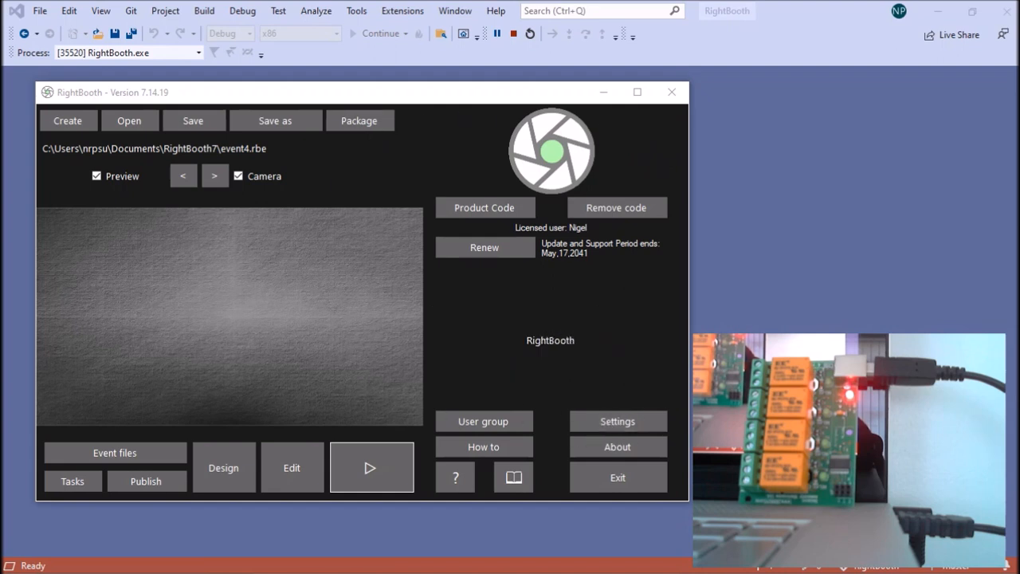
- In RightBooth's Start/Stop settings, enable starting the Denkovi relay board and accept the settings
{"action": "left_click", "coordinate": [622, 421]}
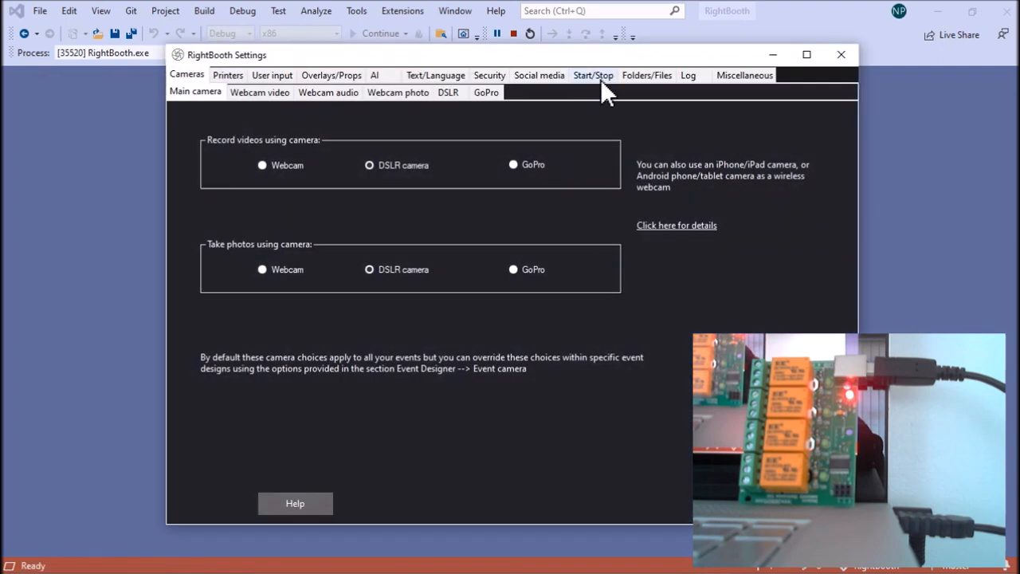
{"action": "left_click", "coordinate": [602, 80]}
{"action": "left_click_drag", "start_coordinate": [645, 61], "coordinate": [499, 37]}
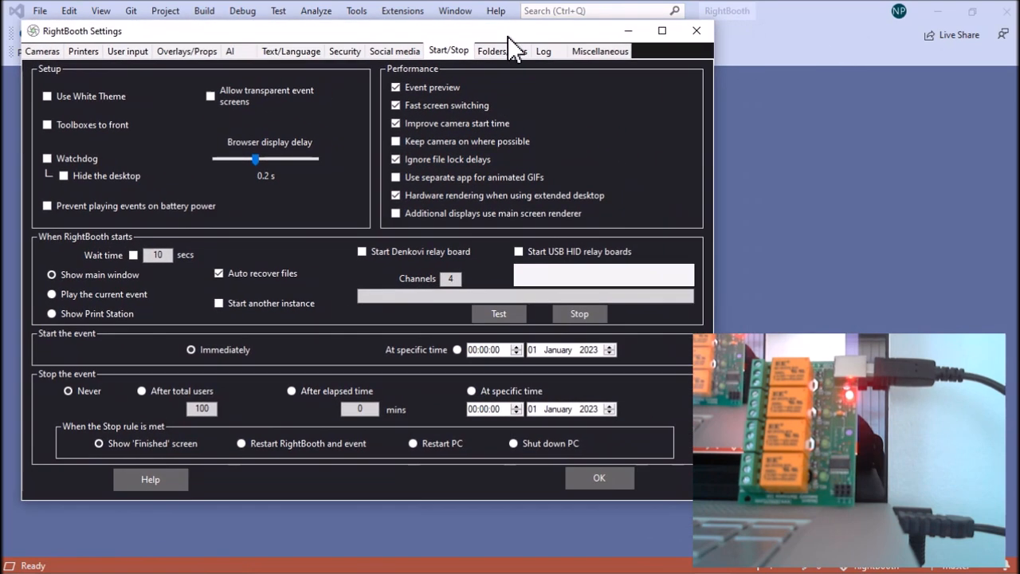
{"action": "left_click", "coordinate": [364, 252]}
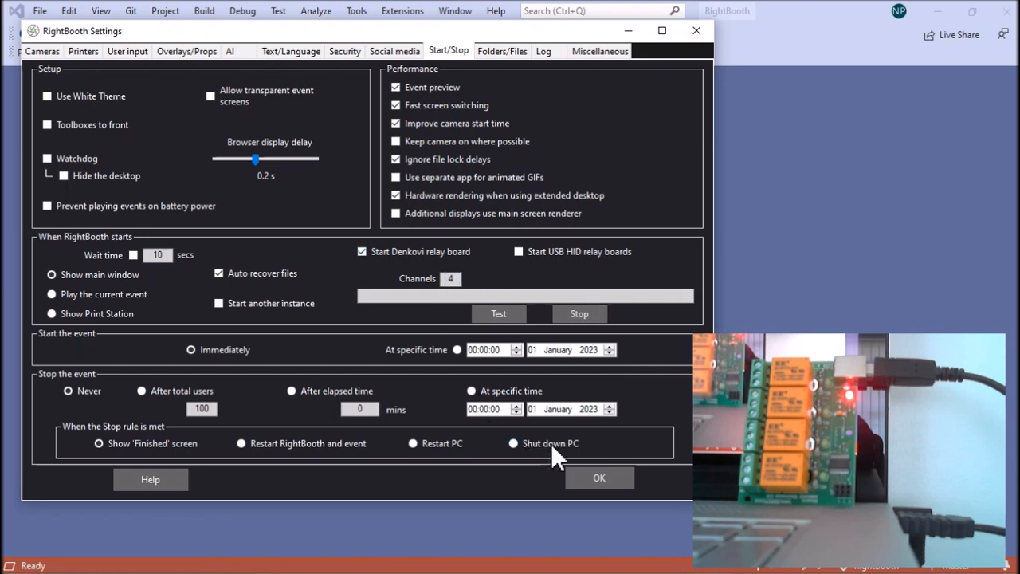
{"action": "left_click", "coordinate": [604, 477]}
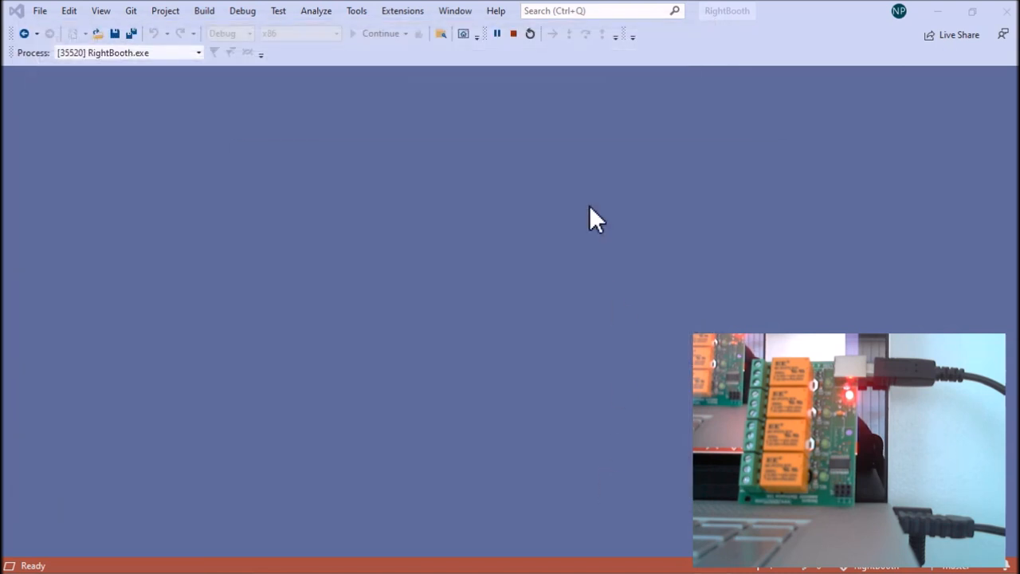
- Exit and restart RightBooth, placing its main window clear of the relay board view
{"action": "left_click", "coordinate": [608, 409]}
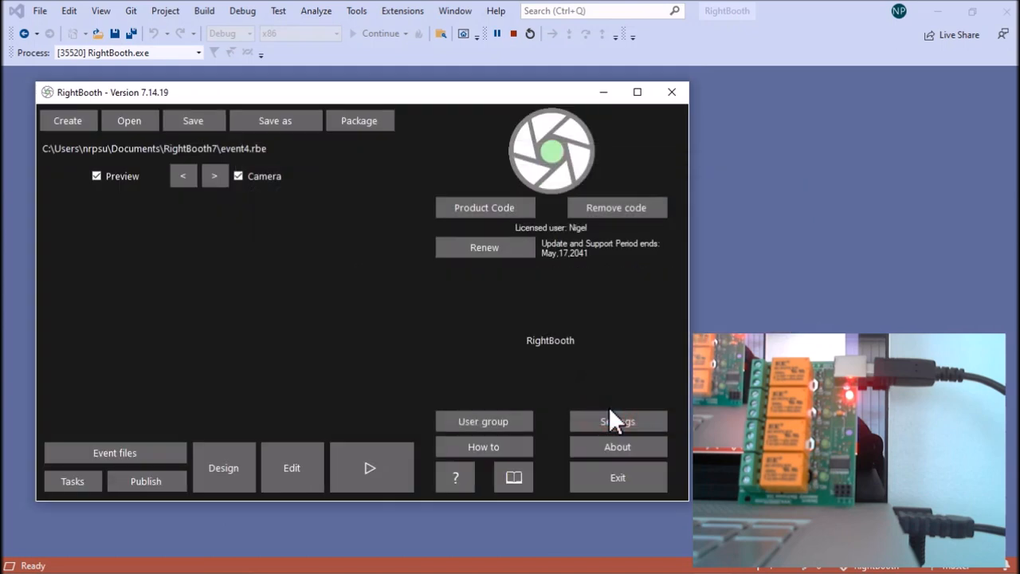
{"action": "left_click", "coordinate": [615, 476]}
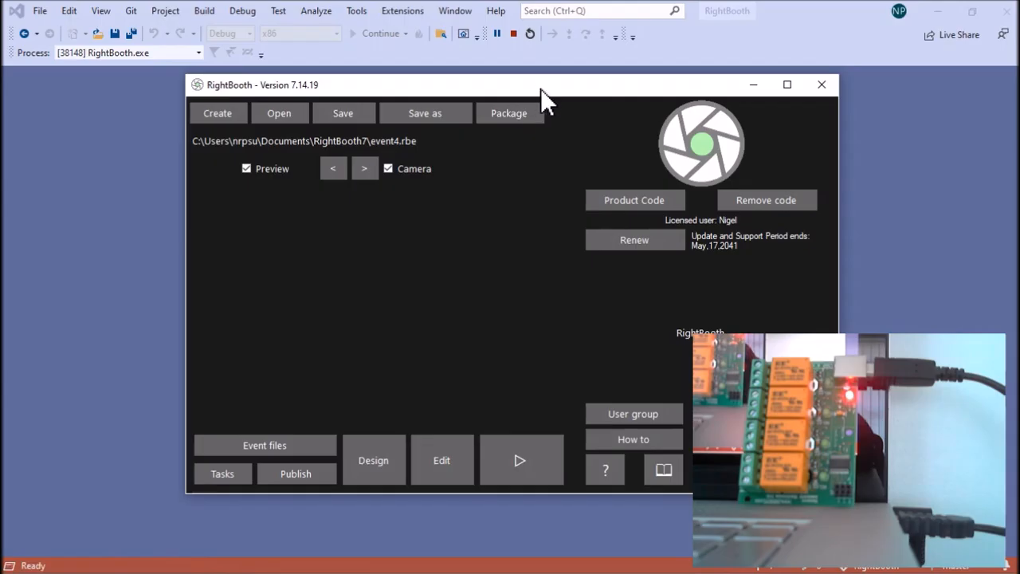
{"action": "left_click_drag", "start_coordinate": [542, 89], "coordinate": [423, 102]}
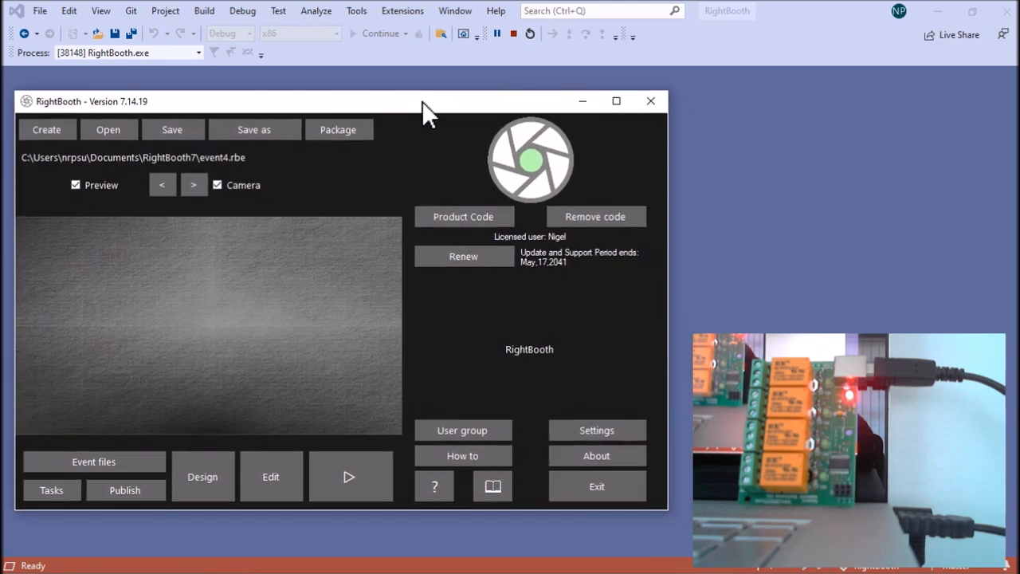
- In the Start/Stop settings, set the Denkovi relay pattern to 1000 and test it on the board
{"action": "left_click", "coordinate": [602, 433]}
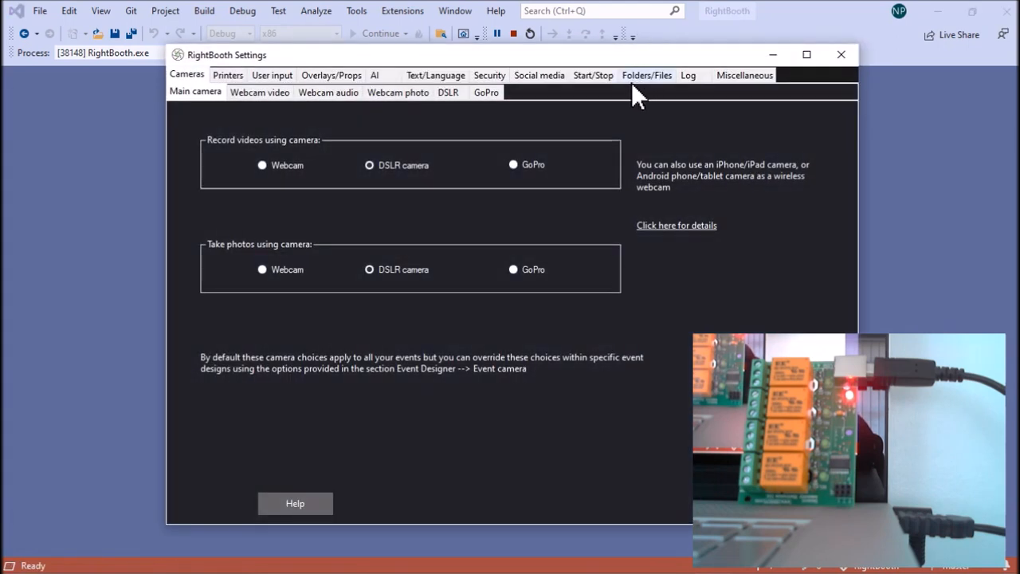
{"action": "left_click", "coordinate": [602, 78]}
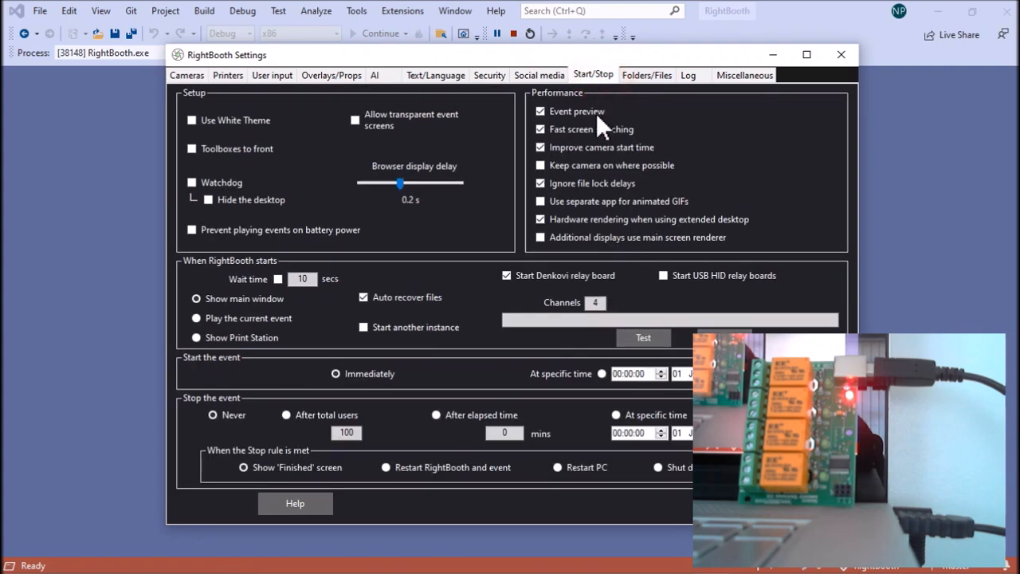
{"action": "left_click_drag", "start_coordinate": [638, 54], "coordinate": [484, 25]}
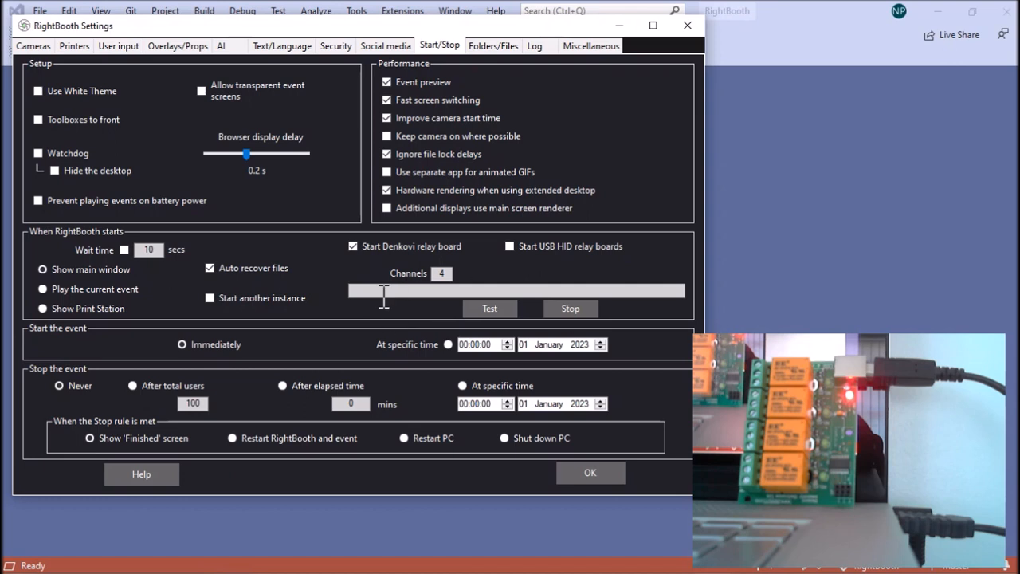
{"action": "left_click", "coordinate": [370, 291]}
{"action": "type", "text": "1"}
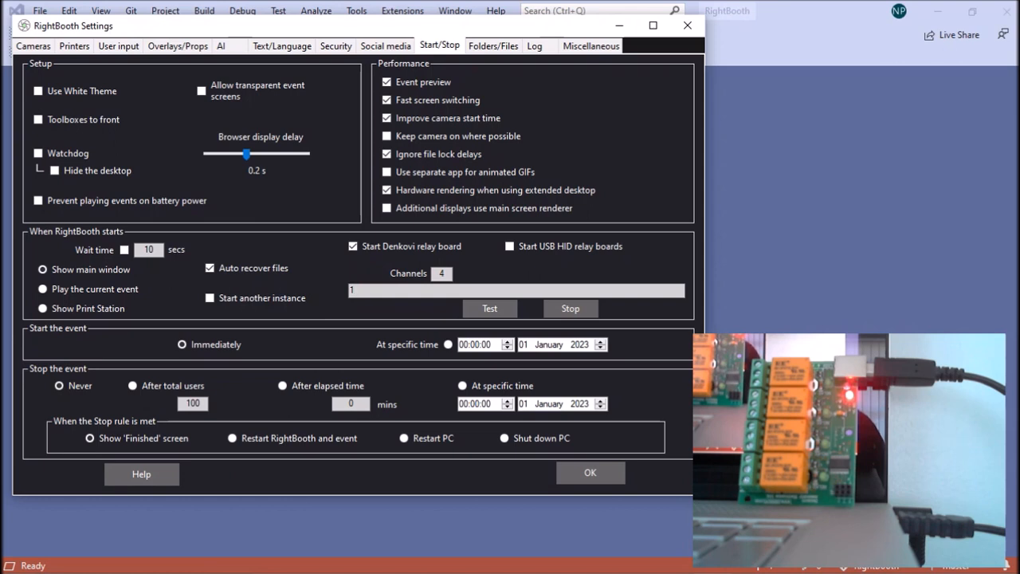
{"action": "type", "text": "00"}
{"action": "type", "text": "0"}
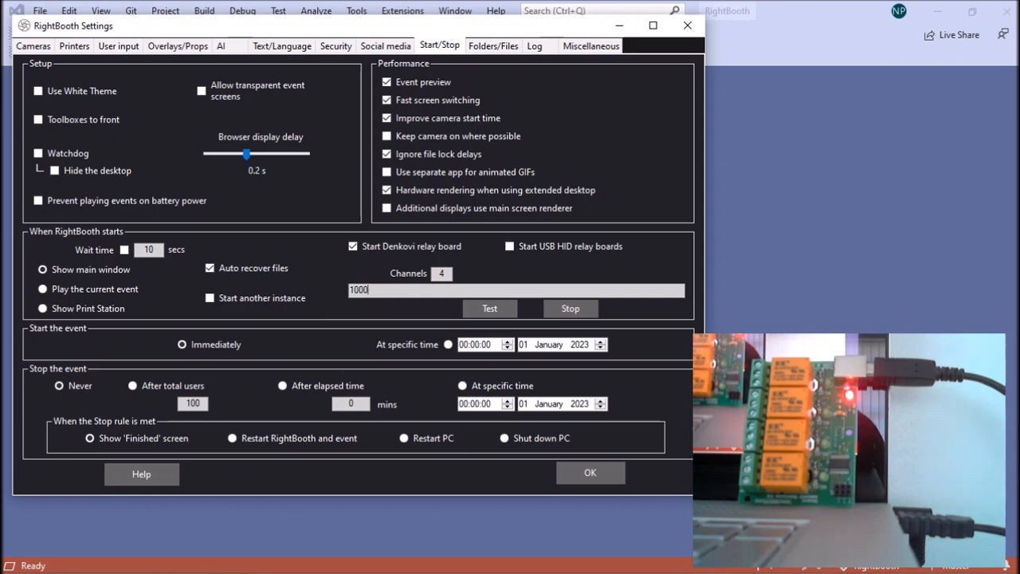
{"action": "left_click", "coordinate": [504, 307]}
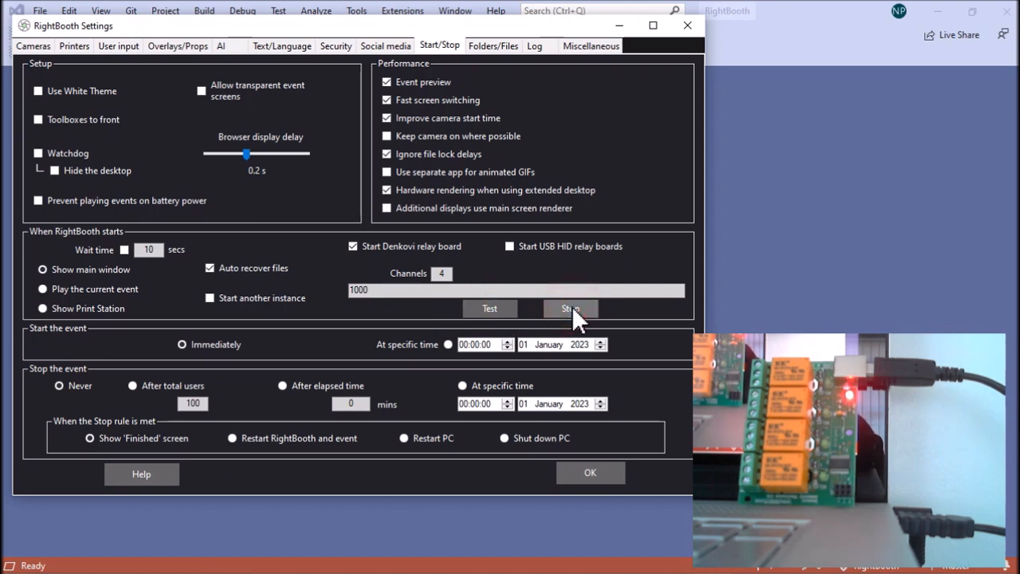
- Change the Denkovi relay pattern to 1001, test it, and stop the test
{"action": "left_click", "coordinate": [379, 291]}
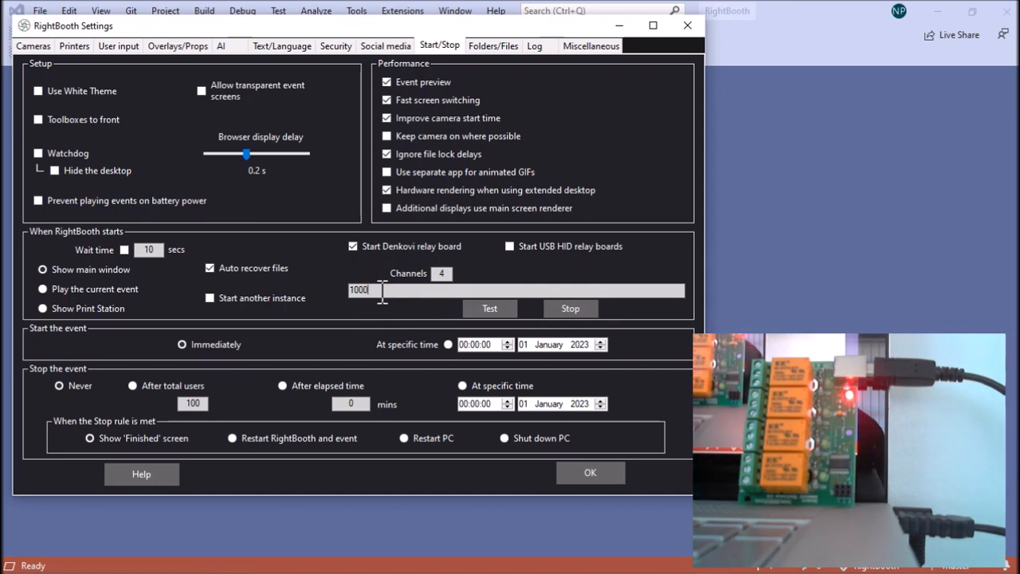
{"action": "type", "text": "1"}
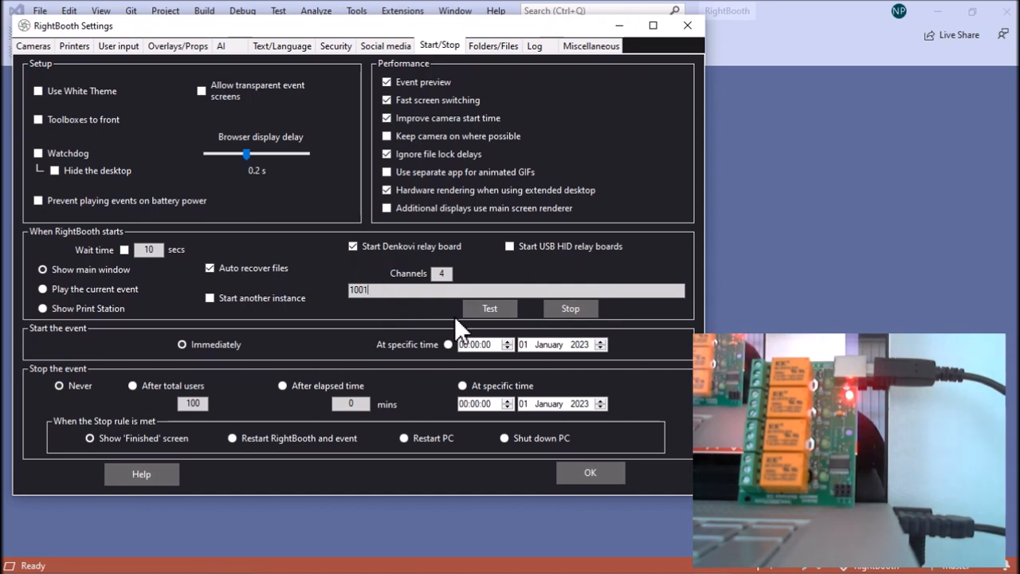
{"action": "left_click", "coordinate": [496, 304]}
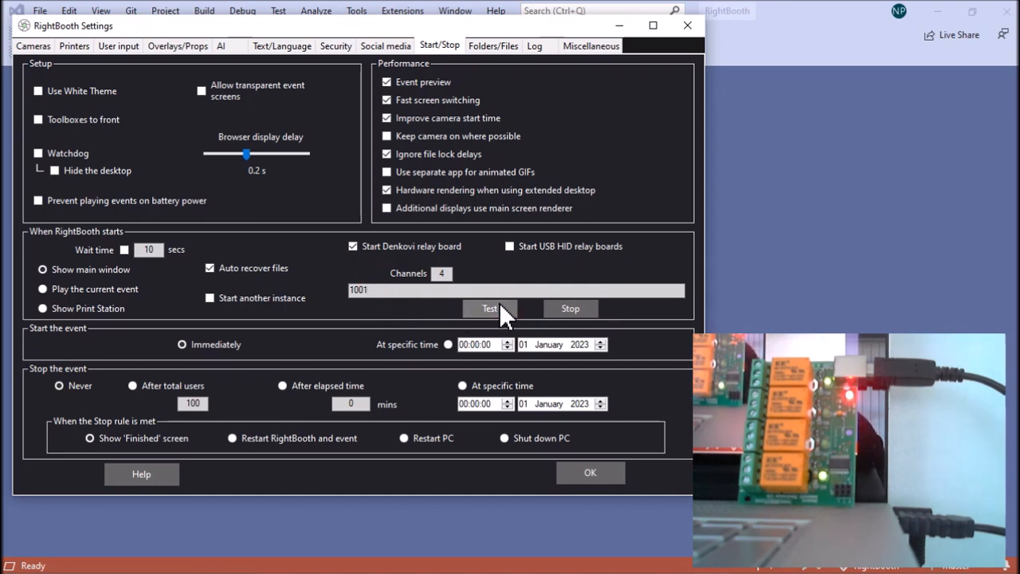
{"action": "left_click", "coordinate": [569, 306]}
- Set the Denkovi relay pattern to 1111, test all four channels, stop the test, and accept the settings
{"action": "left_click", "coordinate": [406, 292]}
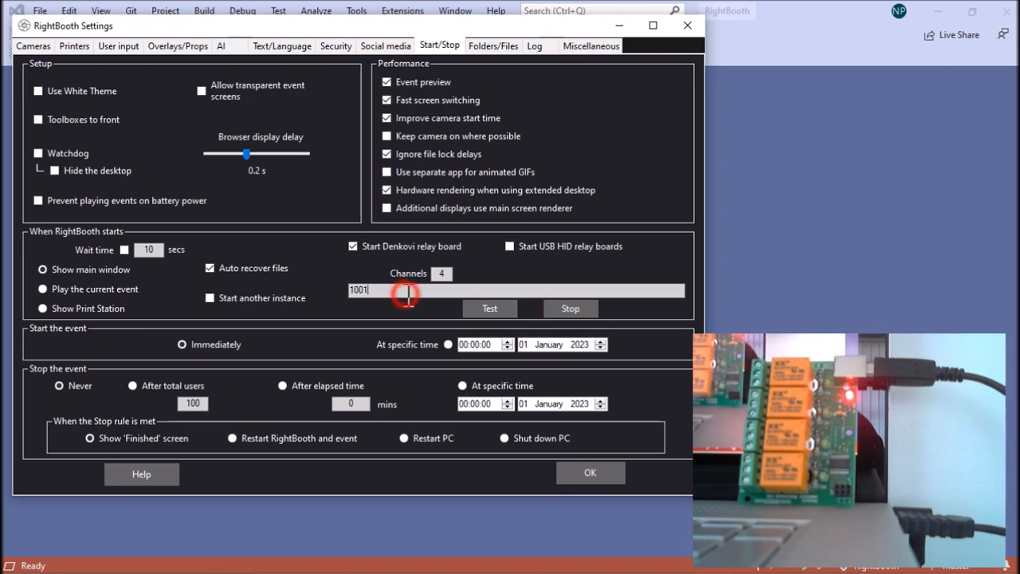
{"action": "key", "text": "BackSpace"}
{"action": "key", "text": "BackSpace"}
{"action": "key", "text": "BackSpace"}
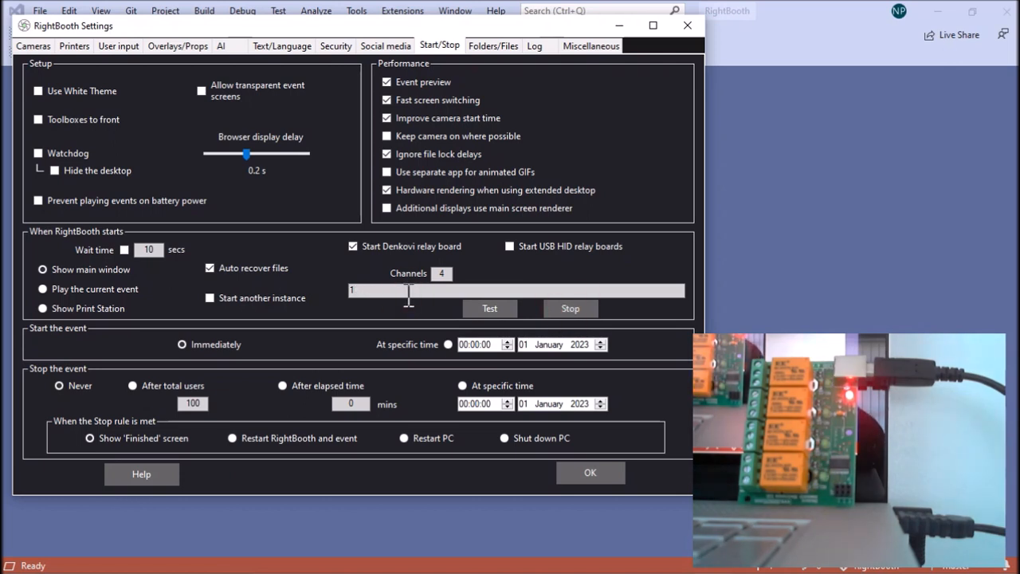
{"action": "type", "text": "111"}
{"action": "left_click", "coordinate": [509, 308]}
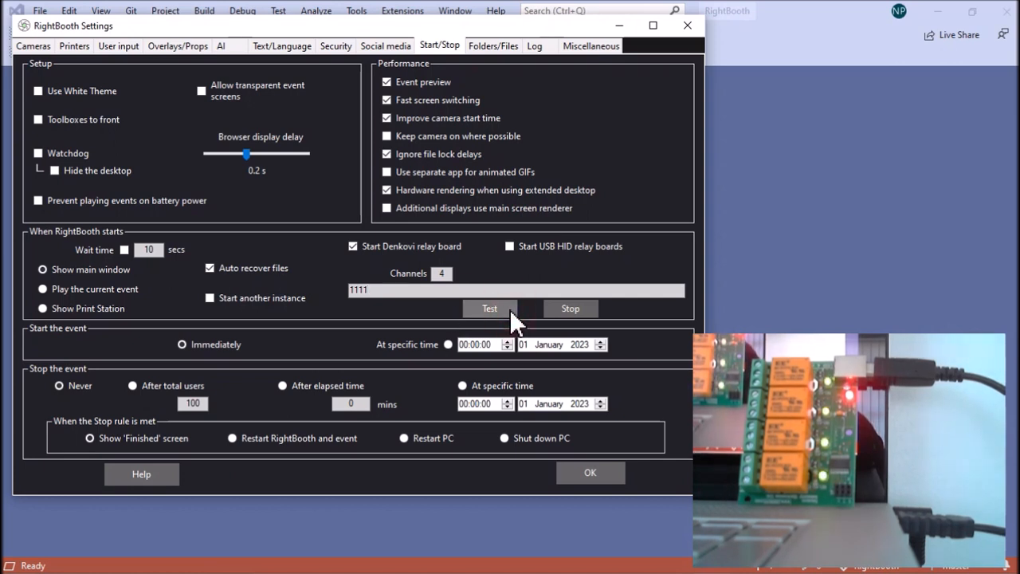
{"action": "left_click", "coordinate": [563, 306]}
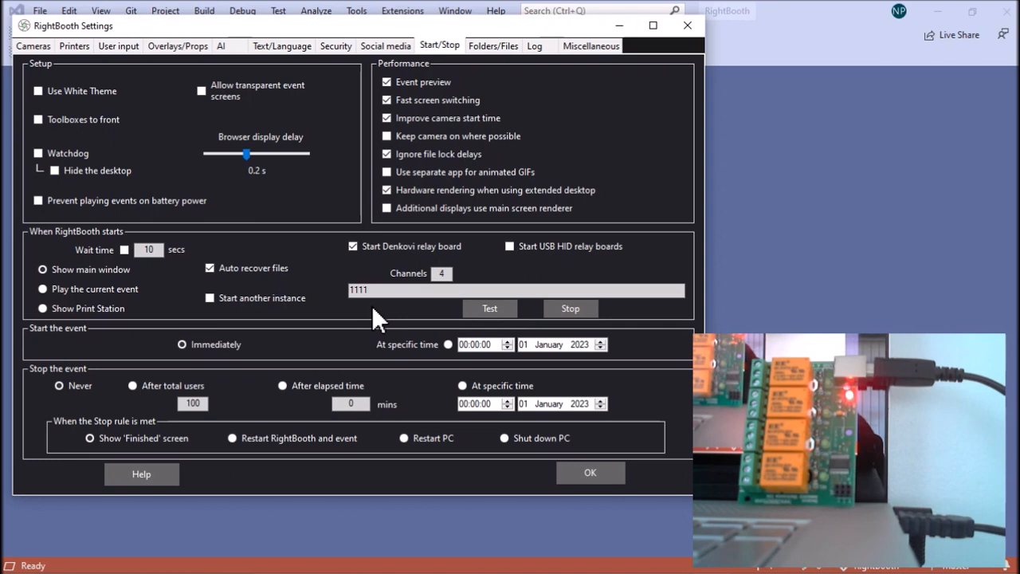
{"action": "left_click", "coordinate": [590, 473]}
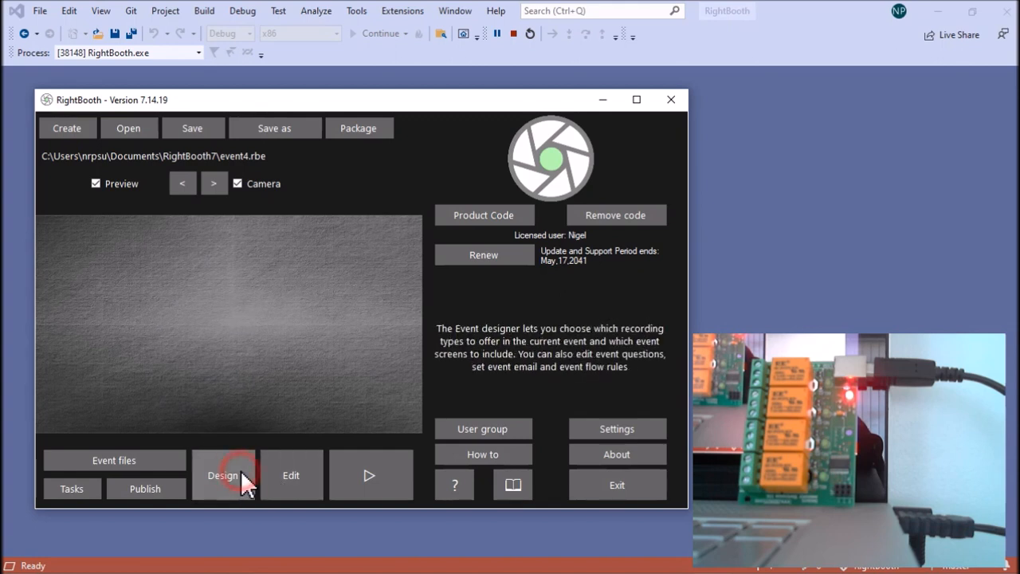
- Review the recording types included in the event in the Event Designer, moving its window clear of the relay board view, and close it
{"action": "left_click", "coordinate": [240, 470]}
{"action": "left_click_drag", "start_coordinate": [458, 46], "coordinate": [300, 29]}
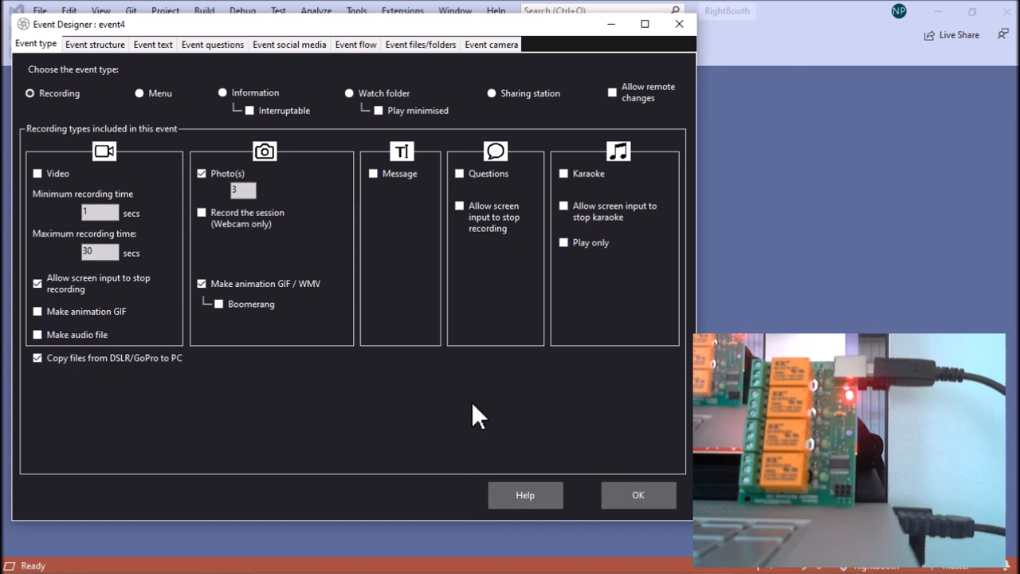
{"action": "left_click", "coordinate": [624, 494]}
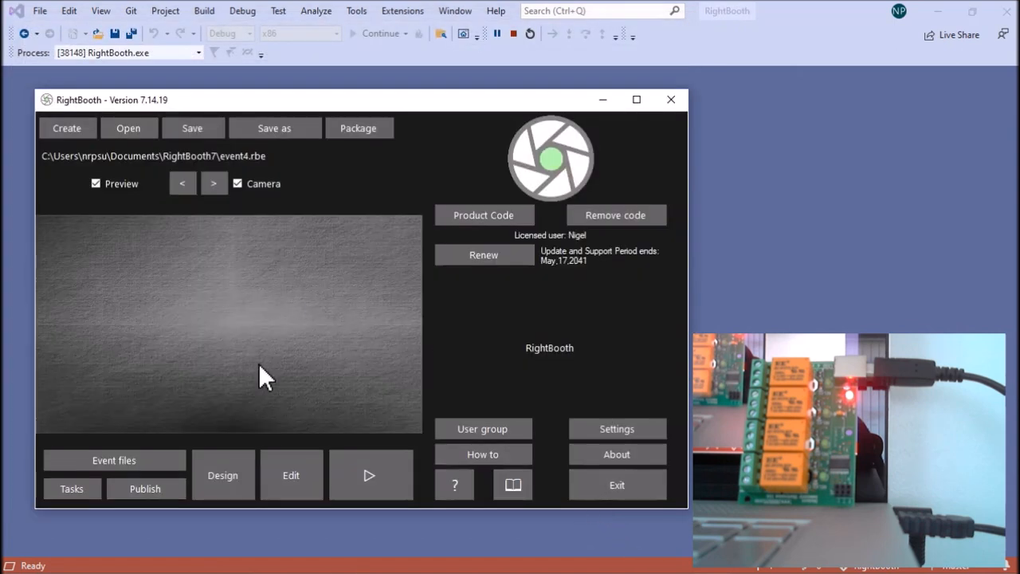
- Open the event in the Screen Editor and display the screen properties of the Countdown screen
{"action": "left_click", "coordinate": [283, 479]}
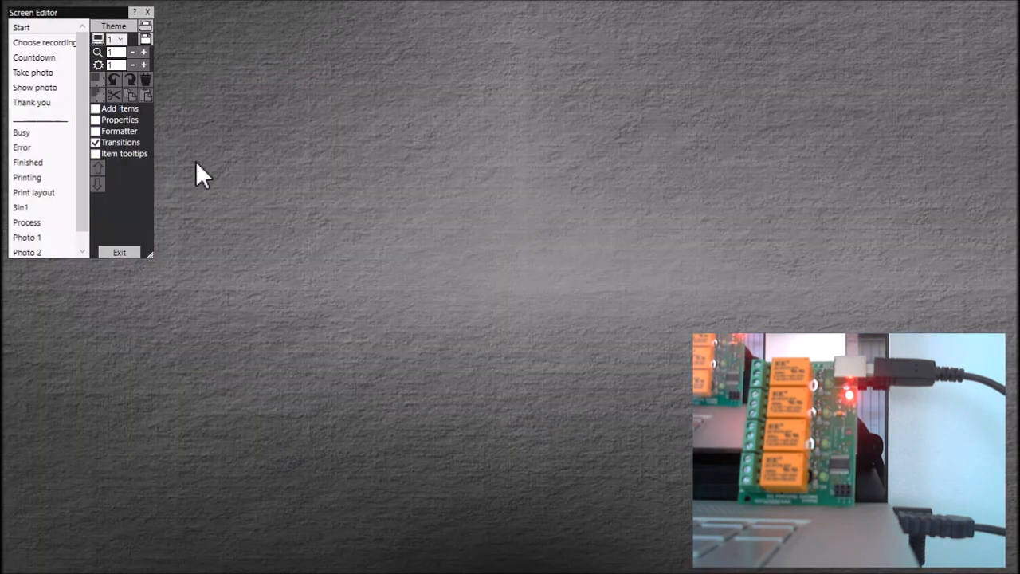
{"action": "left_click", "coordinate": [56, 61]}
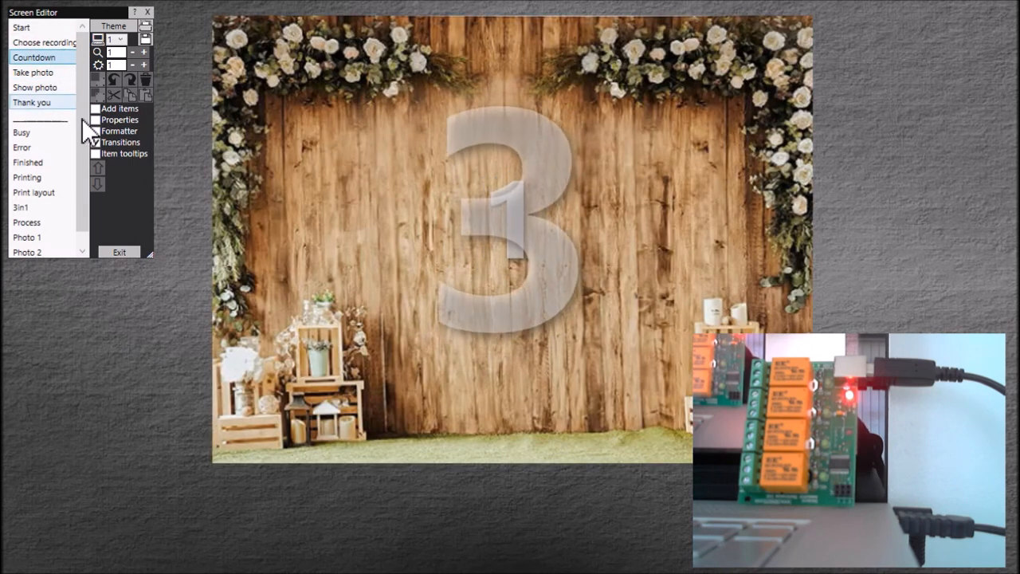
{"action": "left_click", "coordinate": [132, 379]}
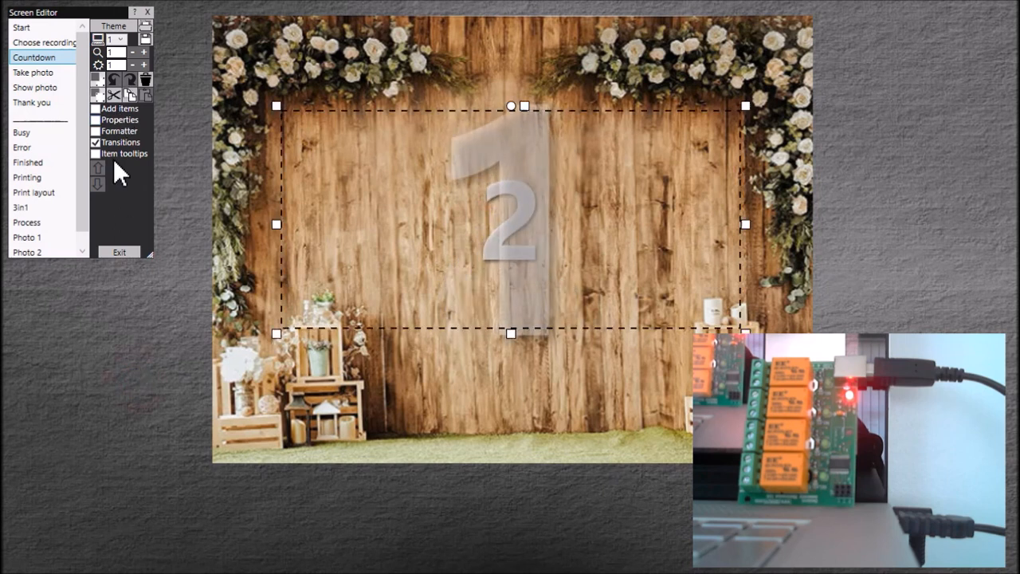
{"action": "left_click", "coordinate": [301, 549]}
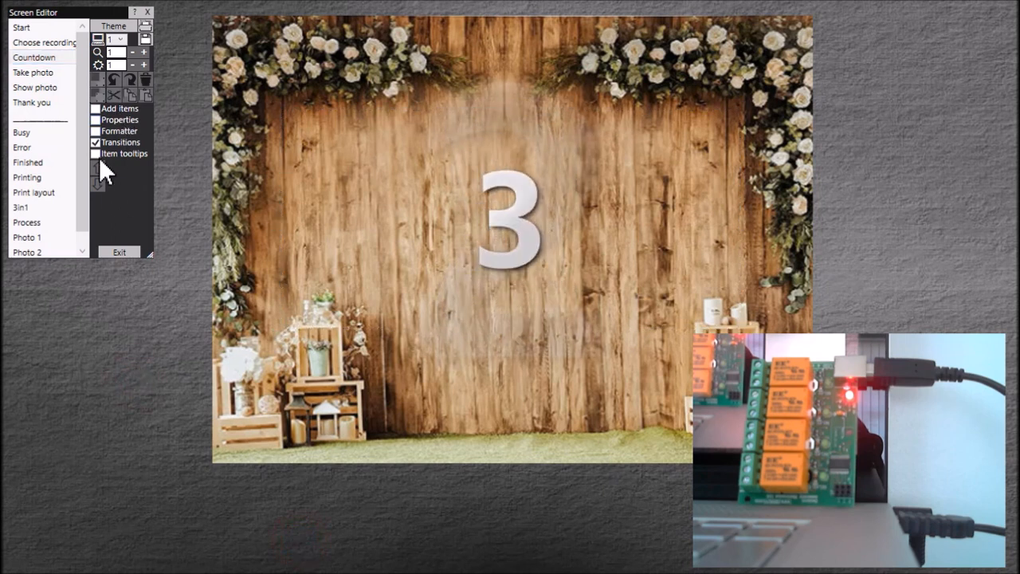
{"action": "left_click", "coordinate": [119, 121]}
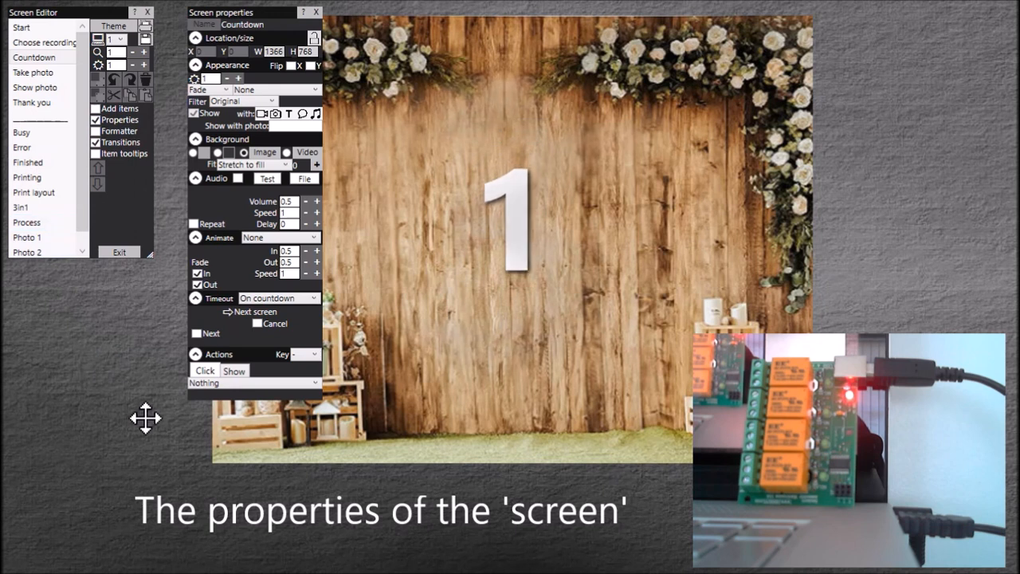
- Set the Countdown screen's Show action to Set relay channels with the relay switch values 1000
{"action": "left_click", "coordinate": [242, 372]}
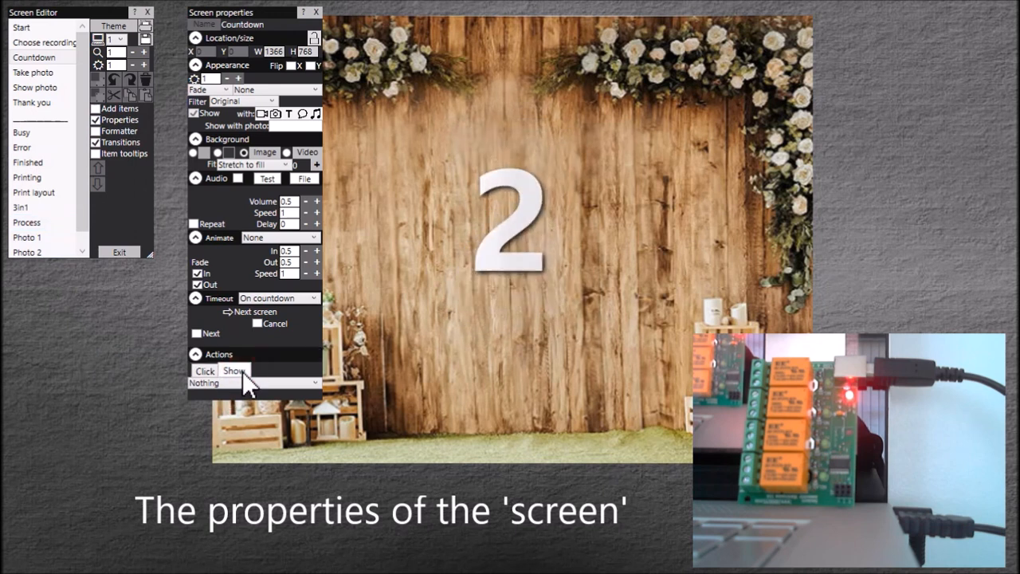
{"action": "left_click", "coordinate": [316, 385]}
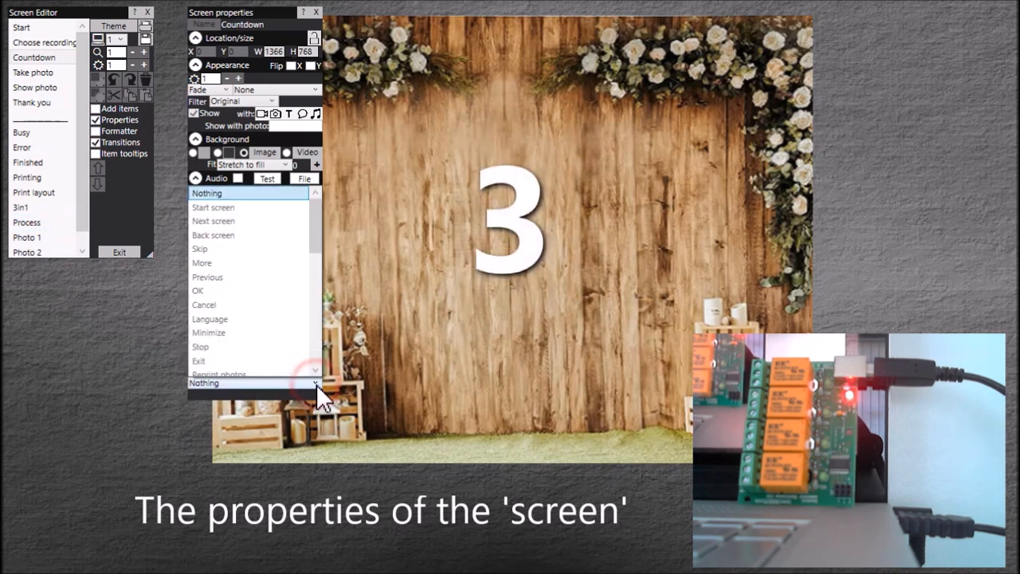
{"action": "left_click_drag", "start_coordinate": [317, 209], "coordinate": [317, 284]}
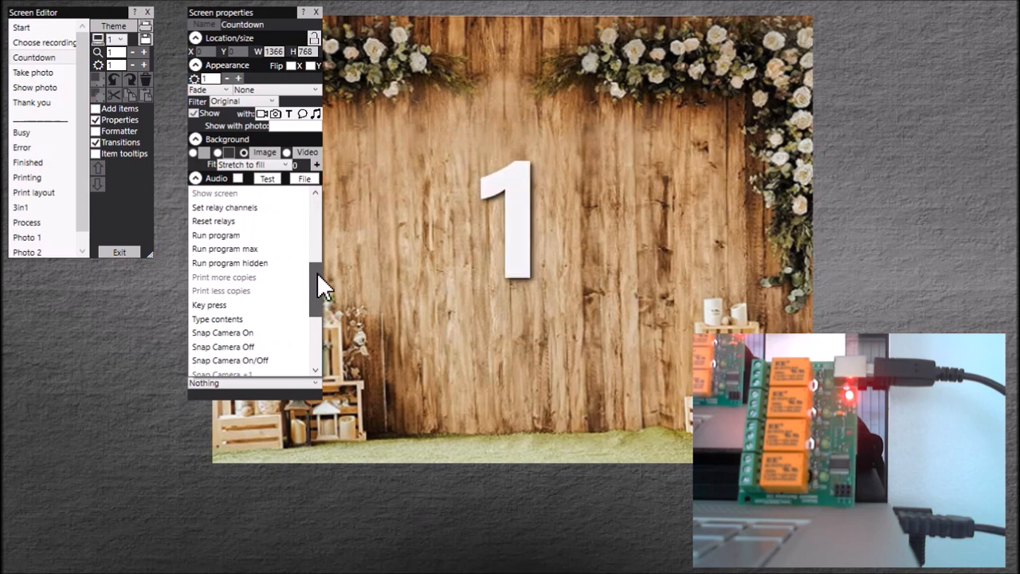
{"action": "left_click", "coordinate": [257, 220]}
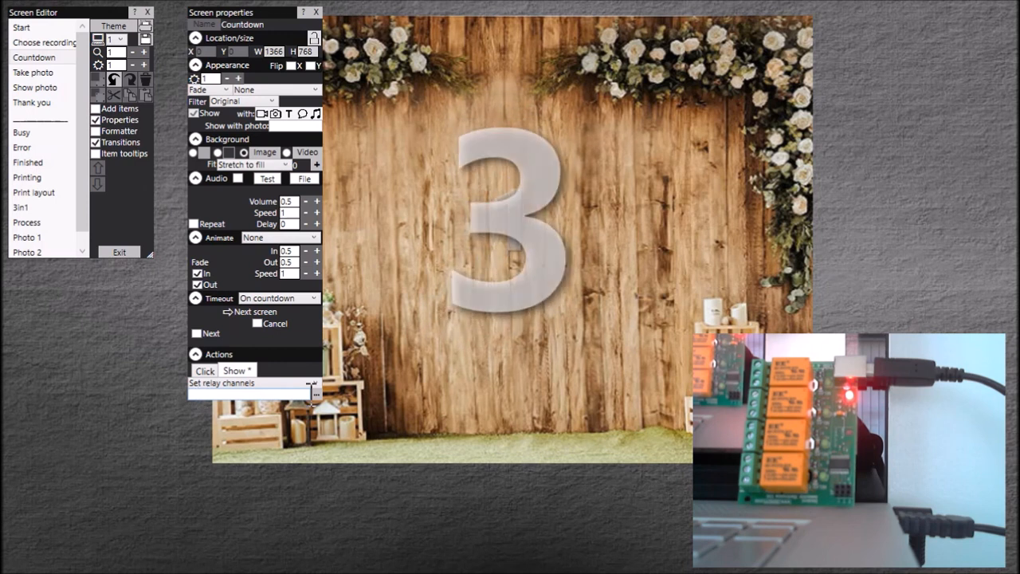
{"action": "left_click", "coordinate": [316, 394]}
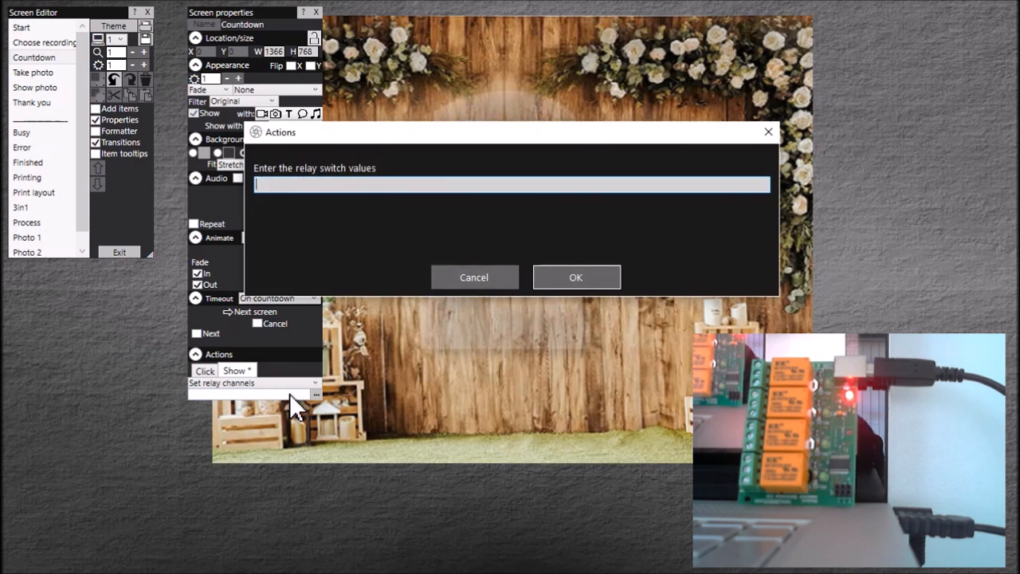
{"action": "type", "text": "1000"}
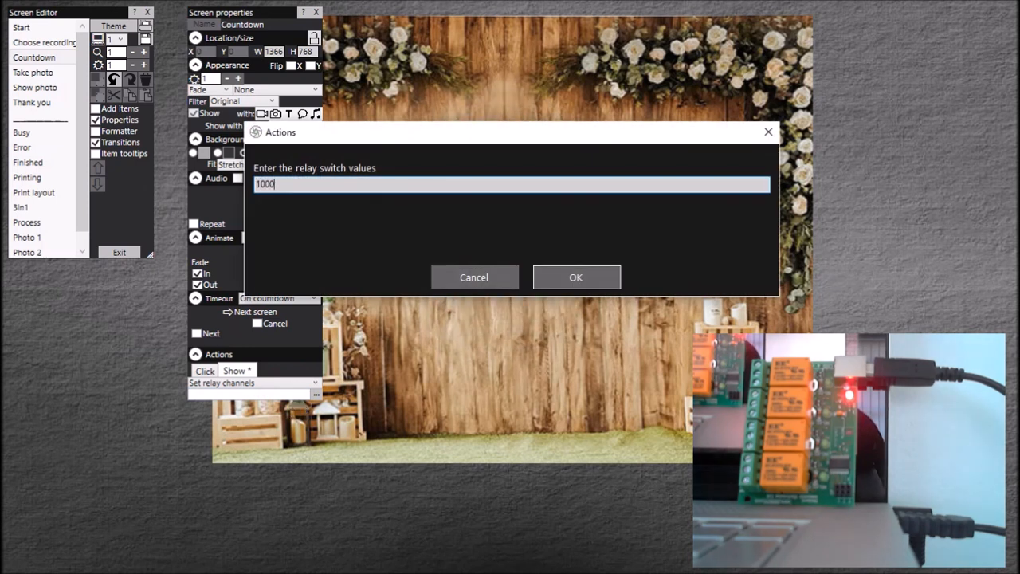
{"action": "left_click", "coordinate": [564, 280]}
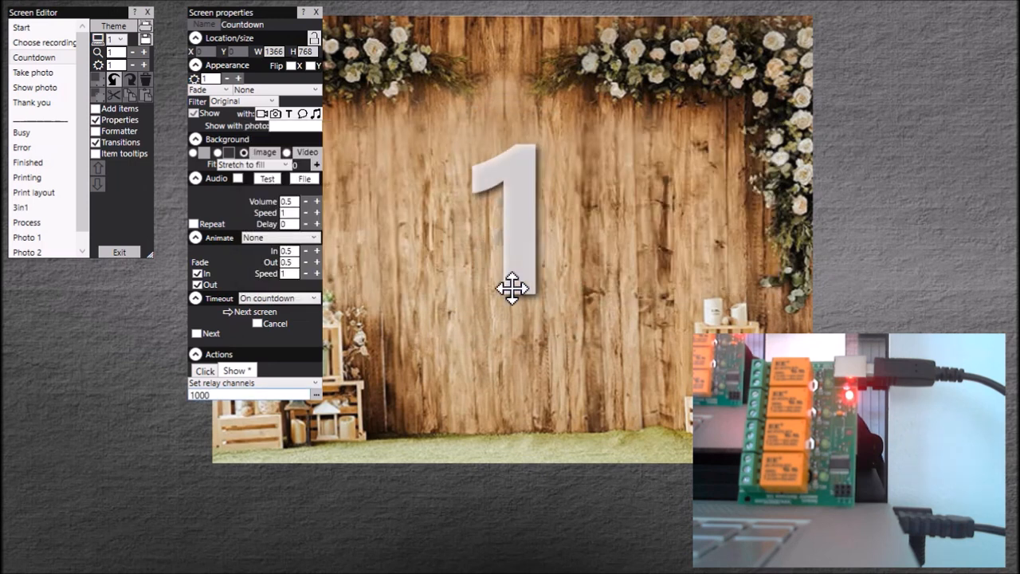
- Set the Show photo screen's Show action to Set relay channels with the relay switch values 0000
{"action": "left_click", "coordinate": [51, 89]}
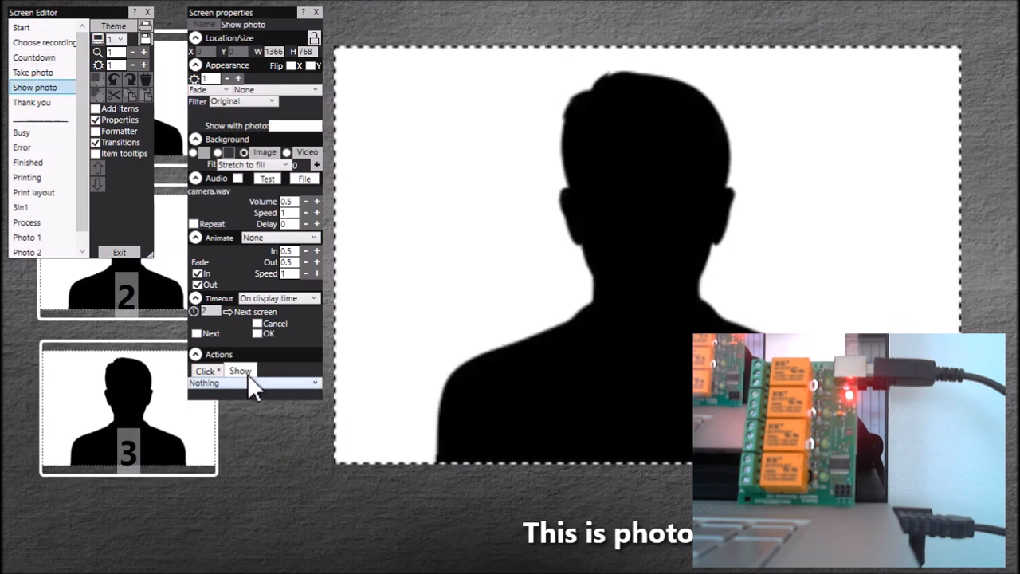
{"action": "left_click", "coordinate": [316, 382]}
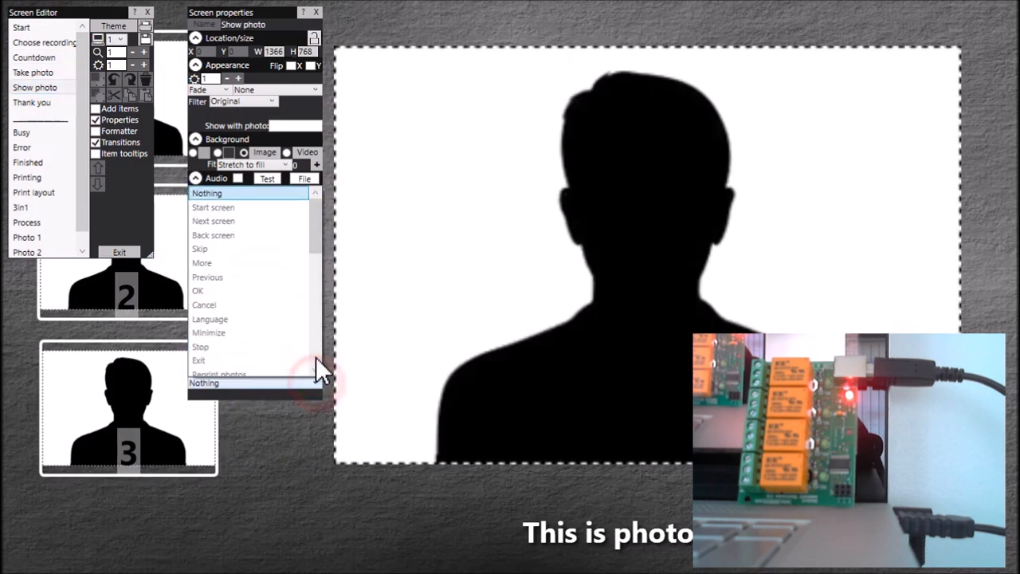
{"action": "left_click_drag", "start_coordinate": [317, 219], "coordinate": [321, 273]}
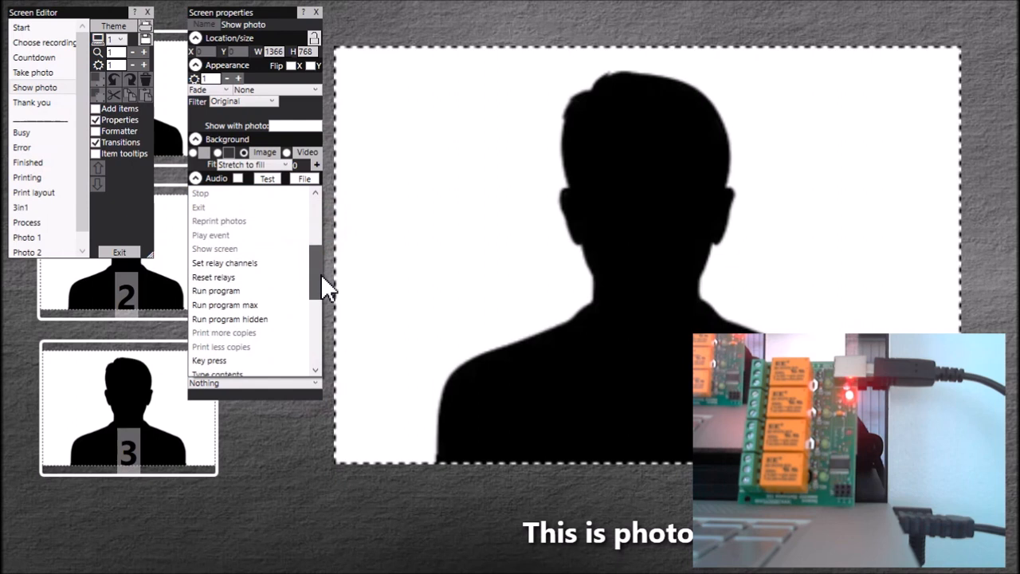
{"action": "left_click", "coordinate": [256, 267]}
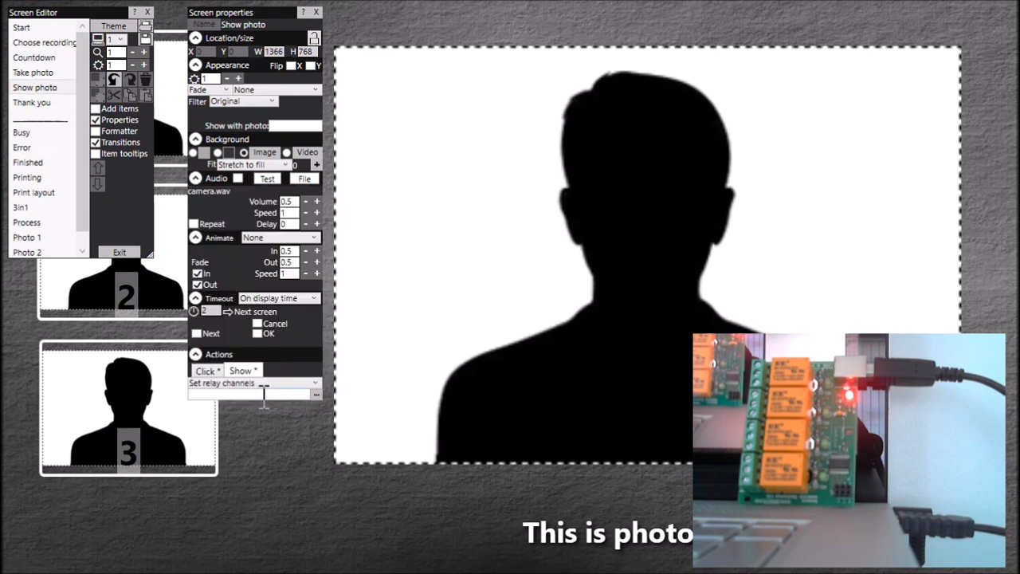
{"action": "left_click", "coordinate": [317, 395]}
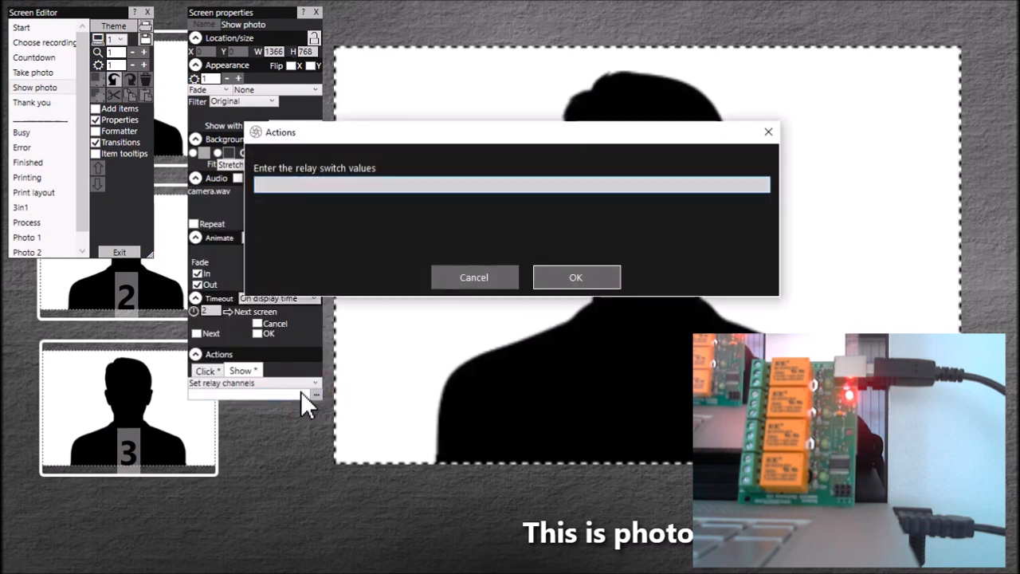
{"action": "type", "text": "00"}
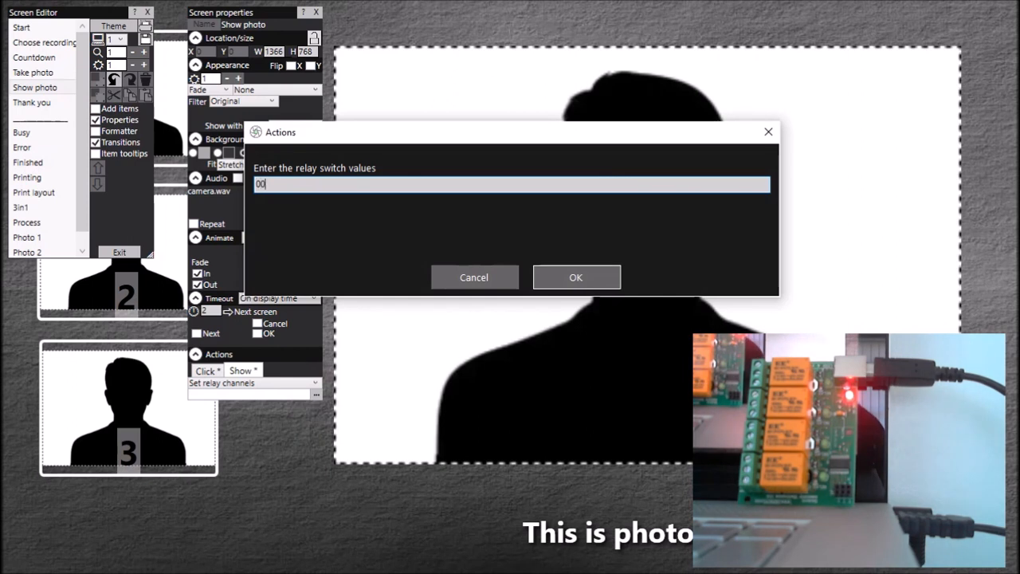
{"action": "type", "text": "00"}
{"action": "left_click", "coordinate": [554, 274]}
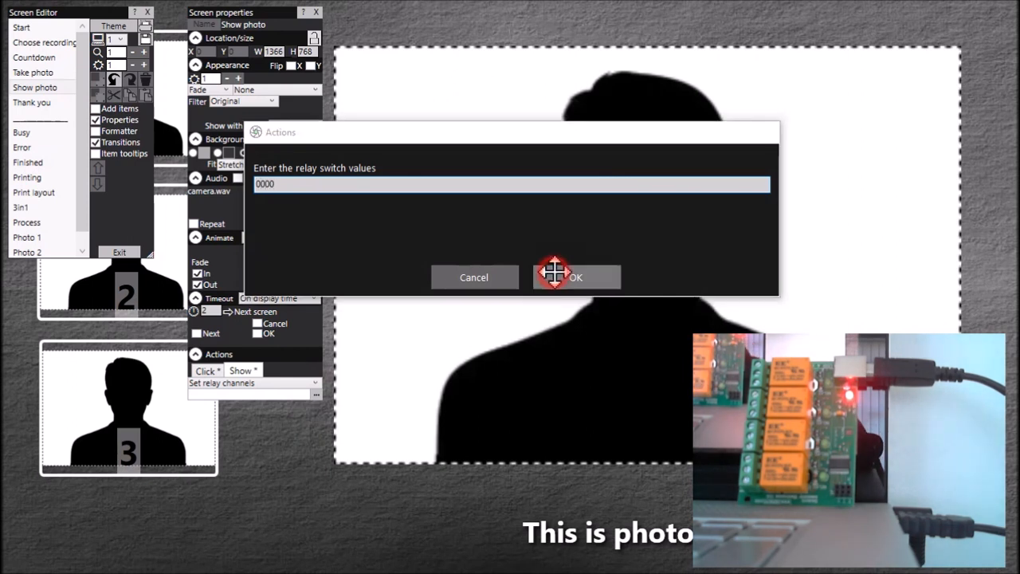
- Review the relay Show actions of the Countdown and Show photo screens, and exit the Screen Editor
{"action": "left_click", "coordinate": [36, 57]}
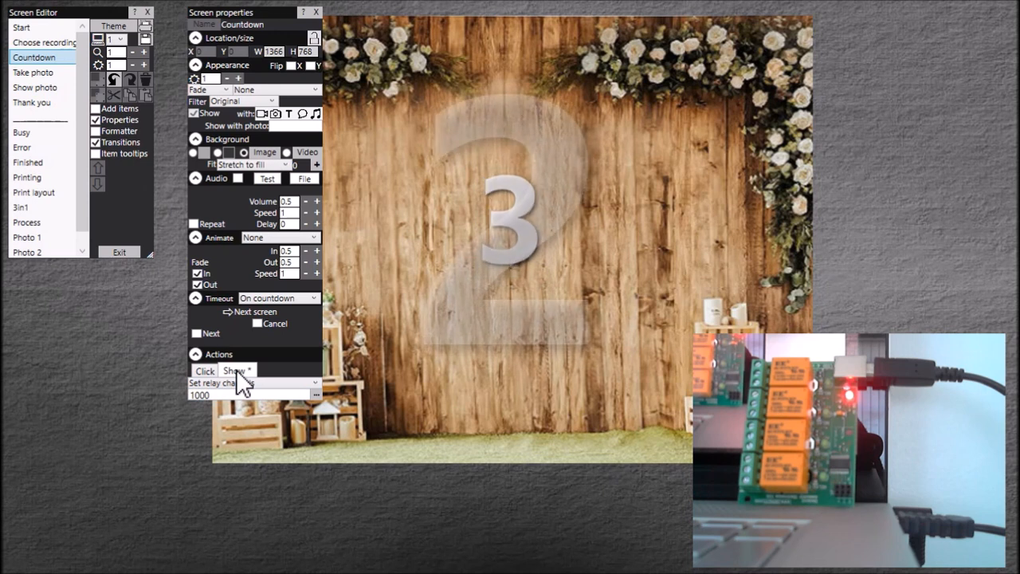
{"action": "left_click", "coordinate": [47, 88]}
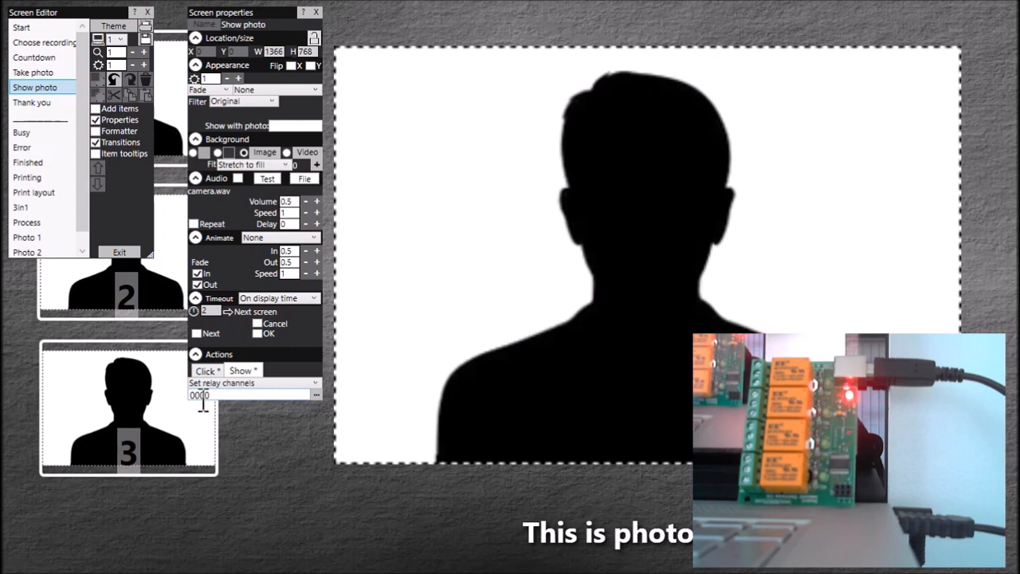
{"action": "left_click", "coordinate": [124, 251]}
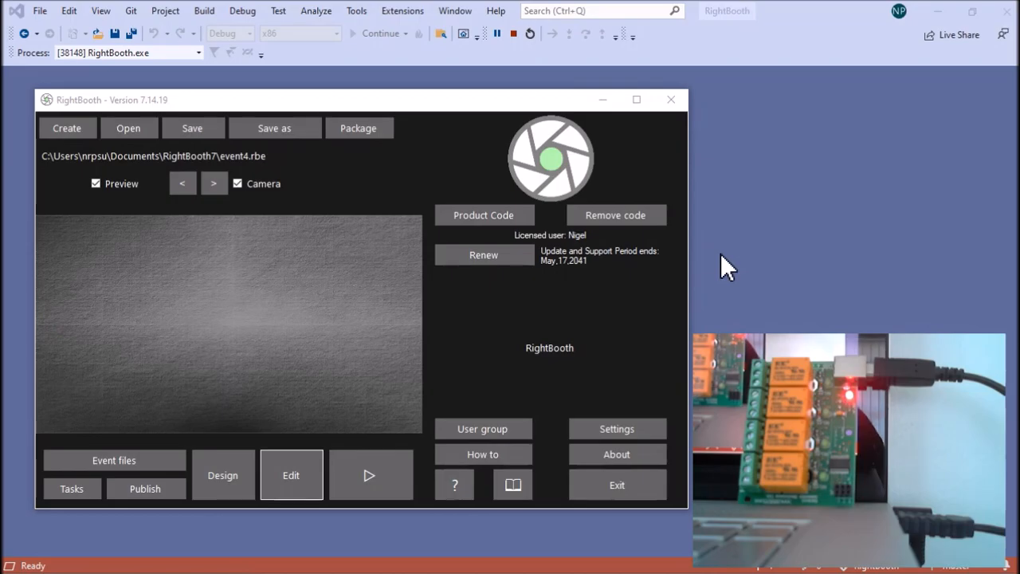